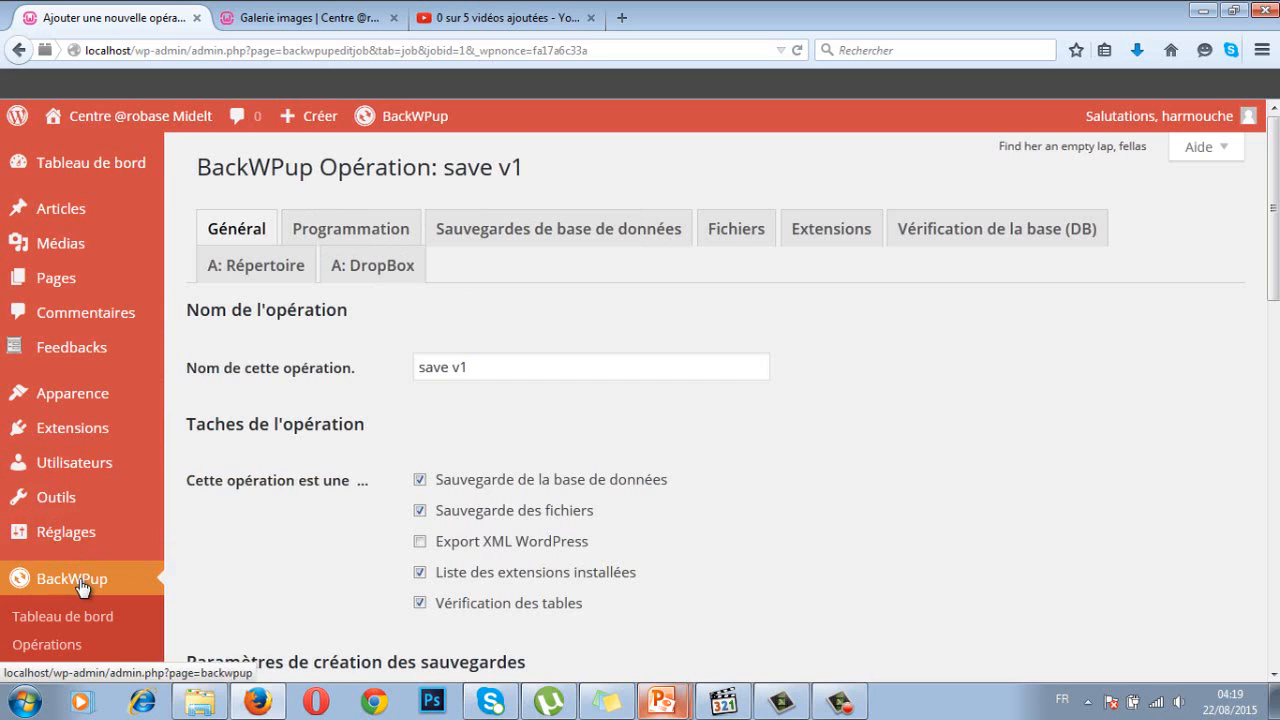
Search the extensions available to add for akismet, and return to the list of installed extensions
click(88, 438)
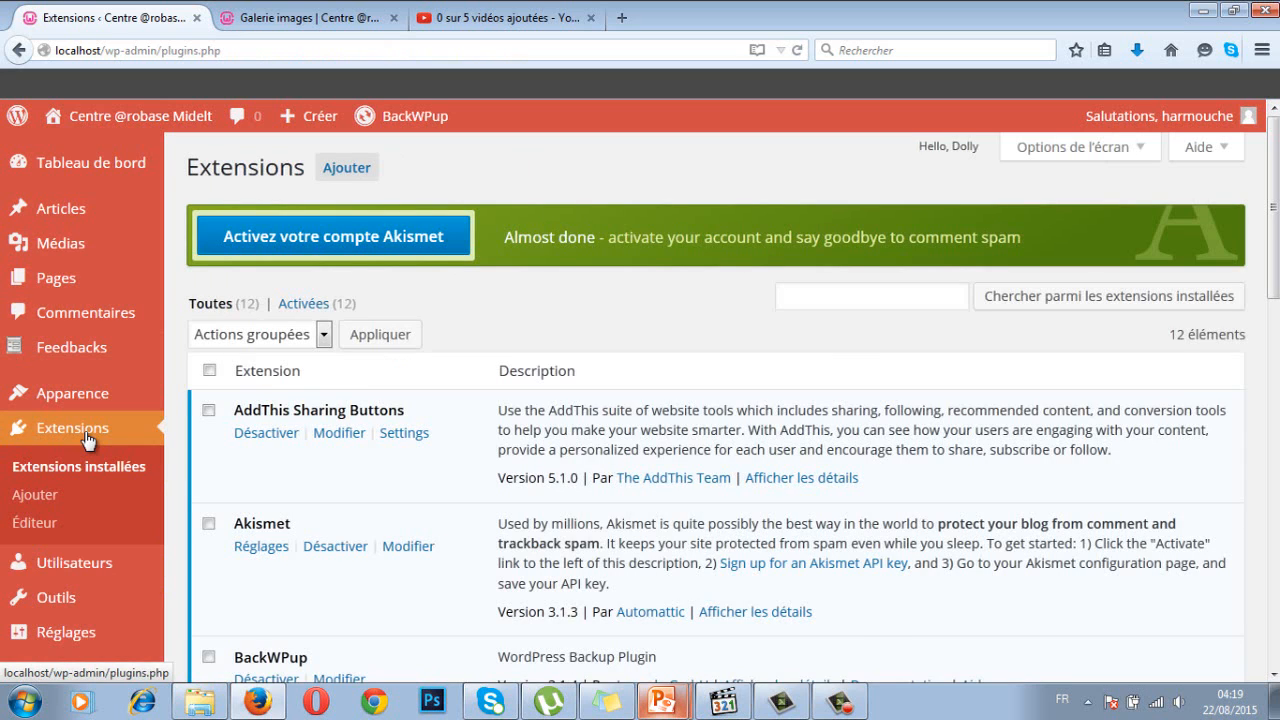
click(352, 170)
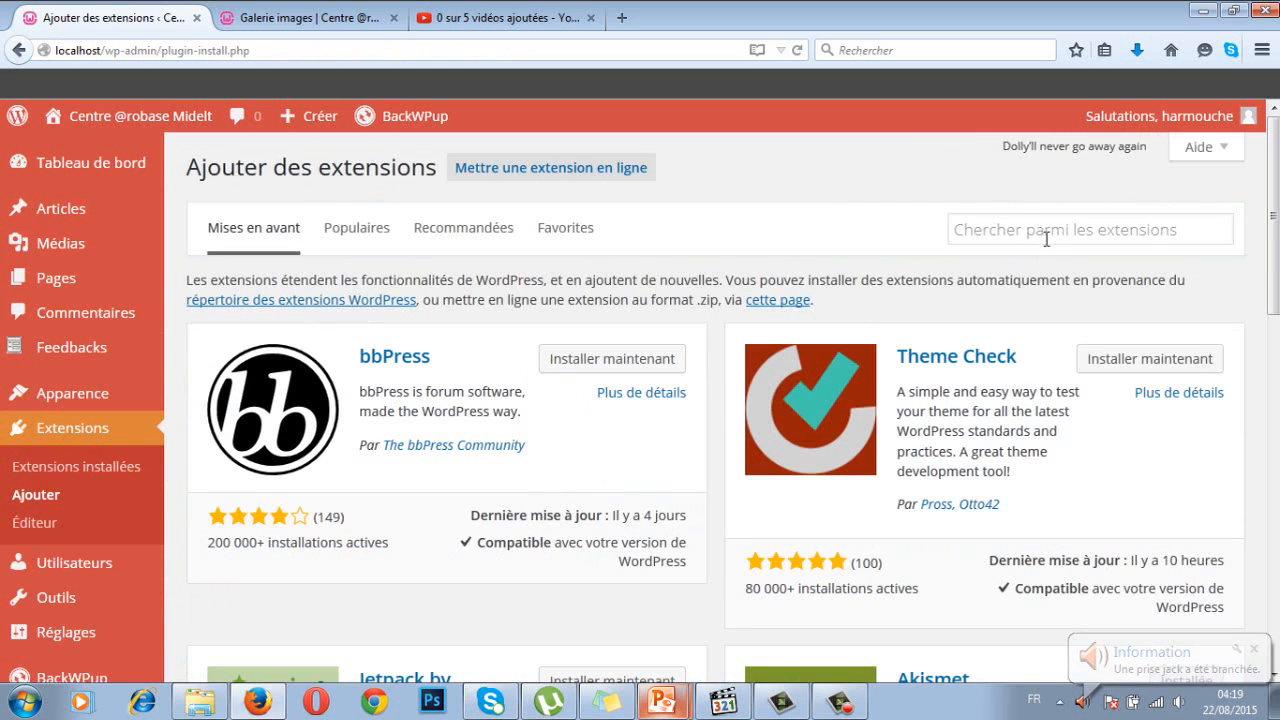
click(1018, 225)
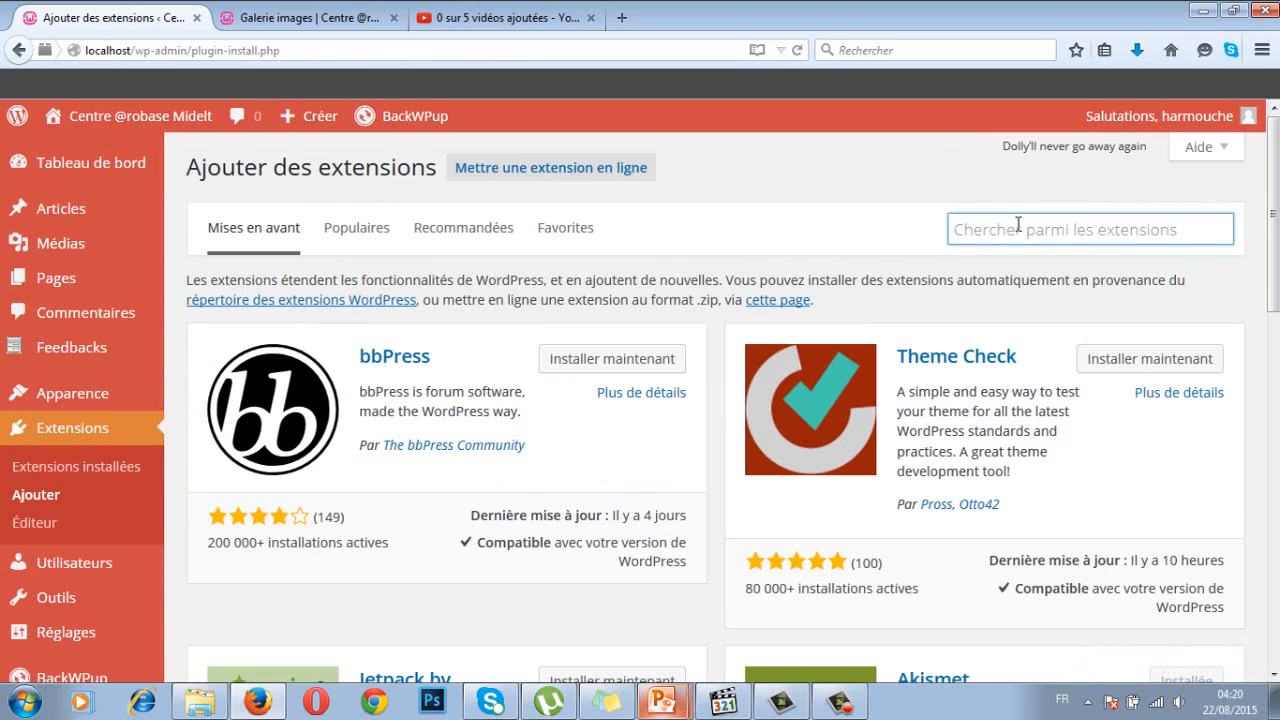
text(akismet)
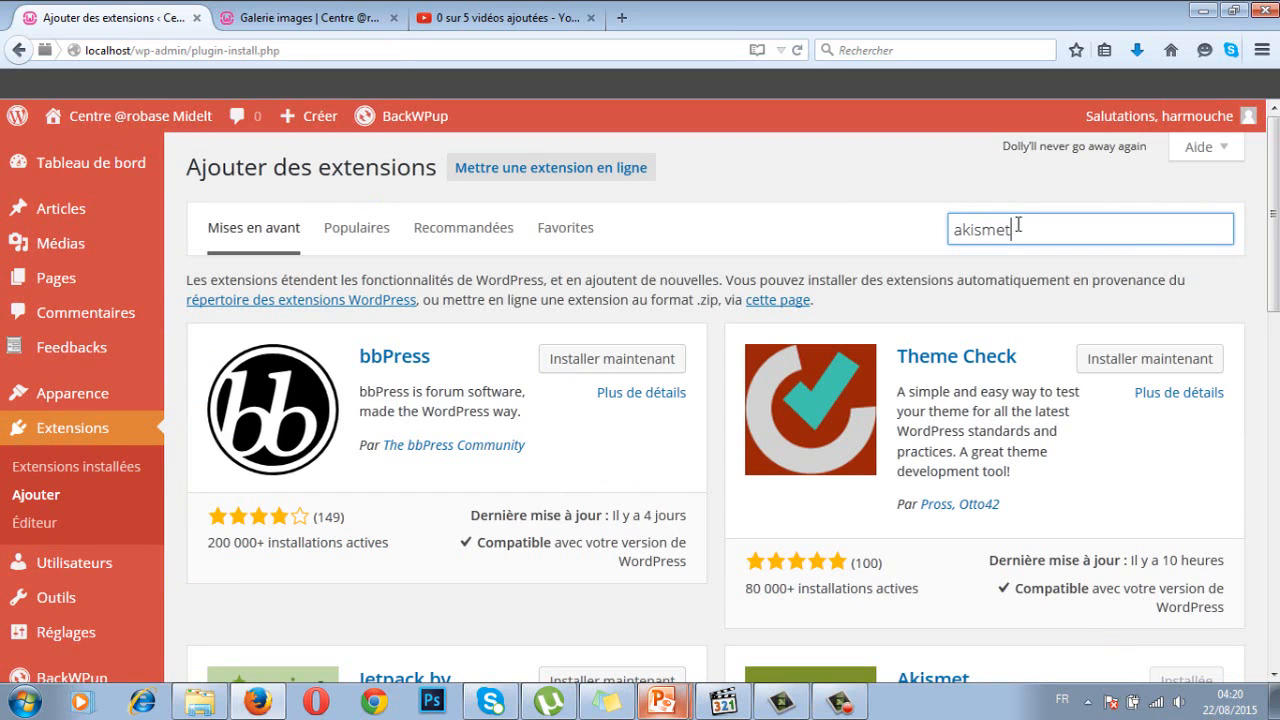
key(Return)
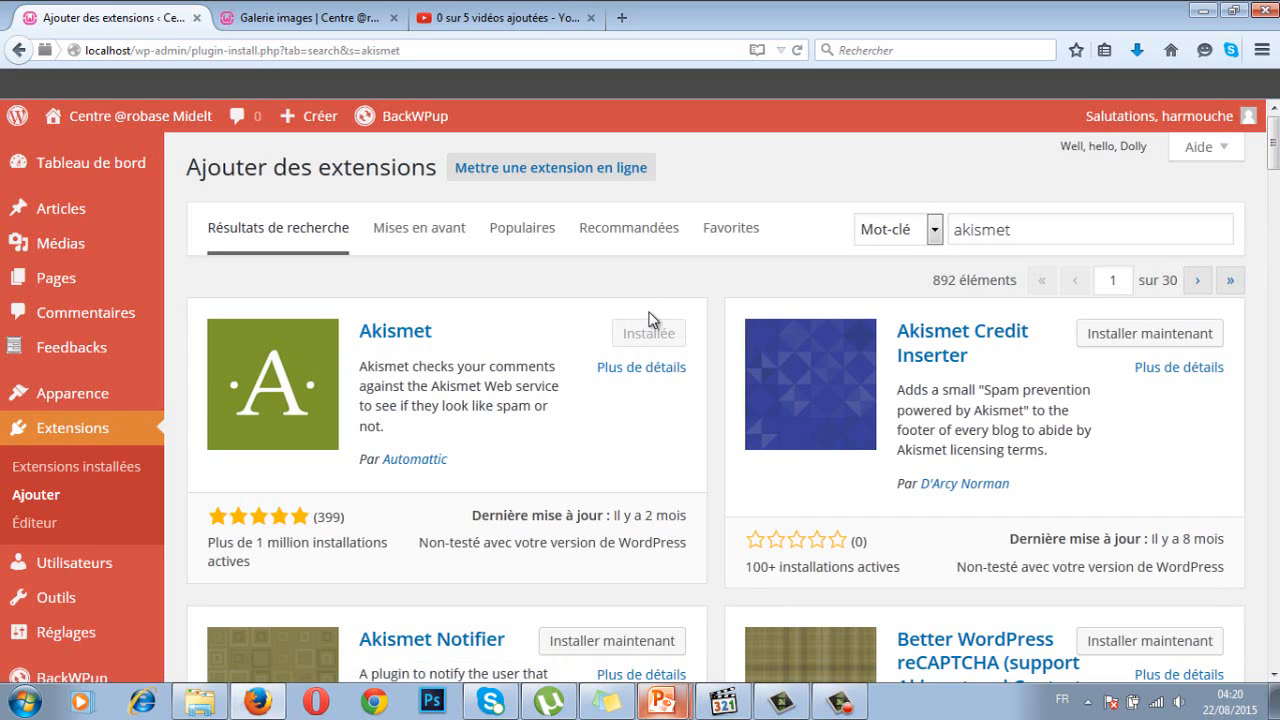
click(88, 468)
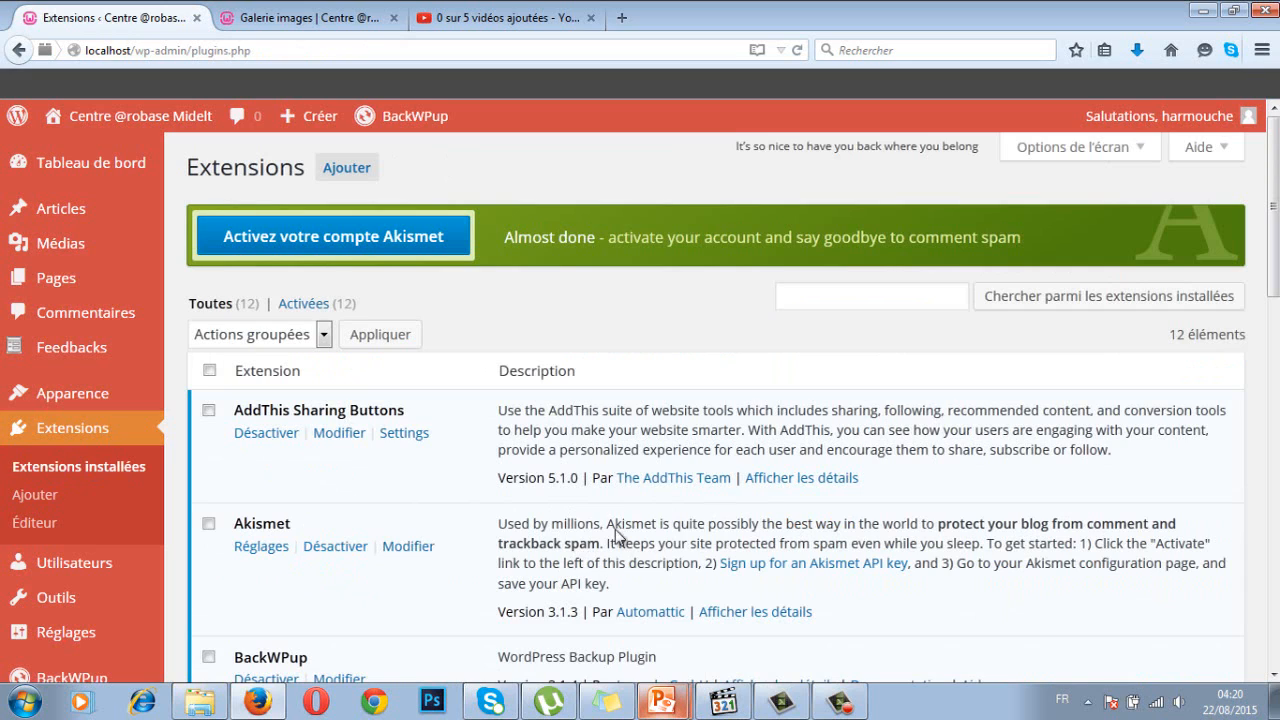
Search the extensions available to add for limit login attempts, and find Limiter les tentatives de connexion among the installed extensions
click(346, 167)
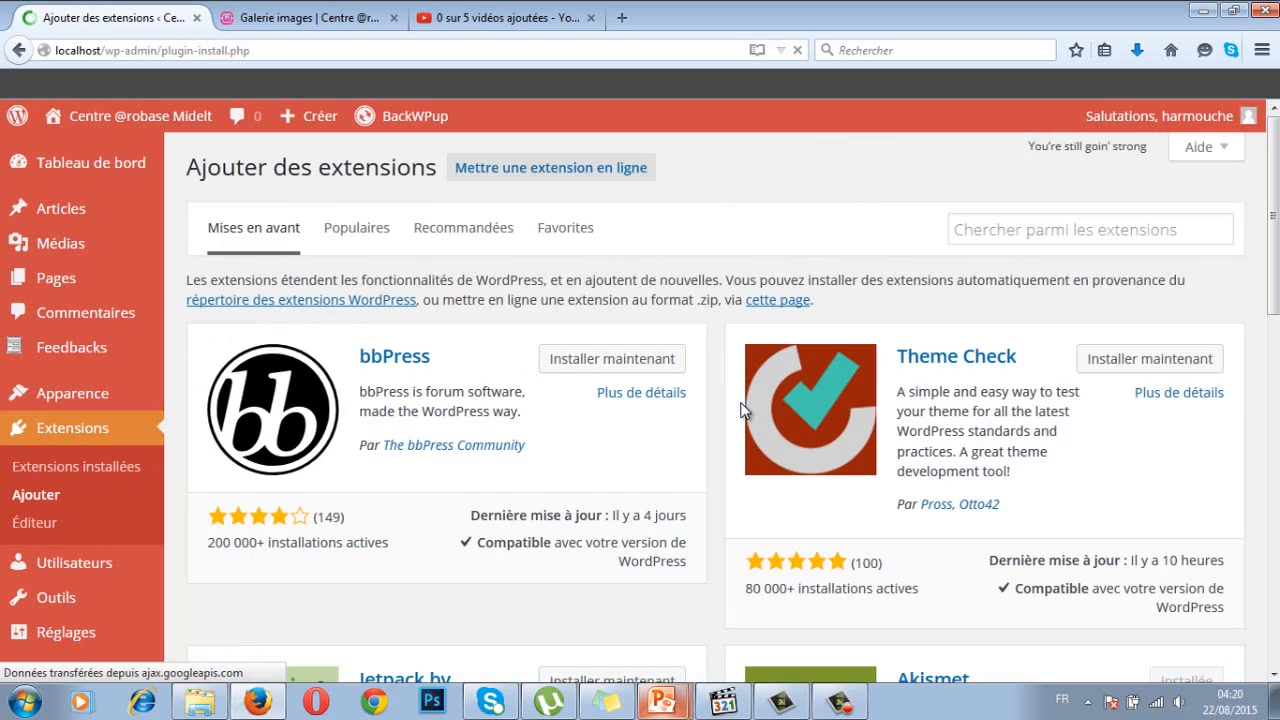
click(1059, 229)
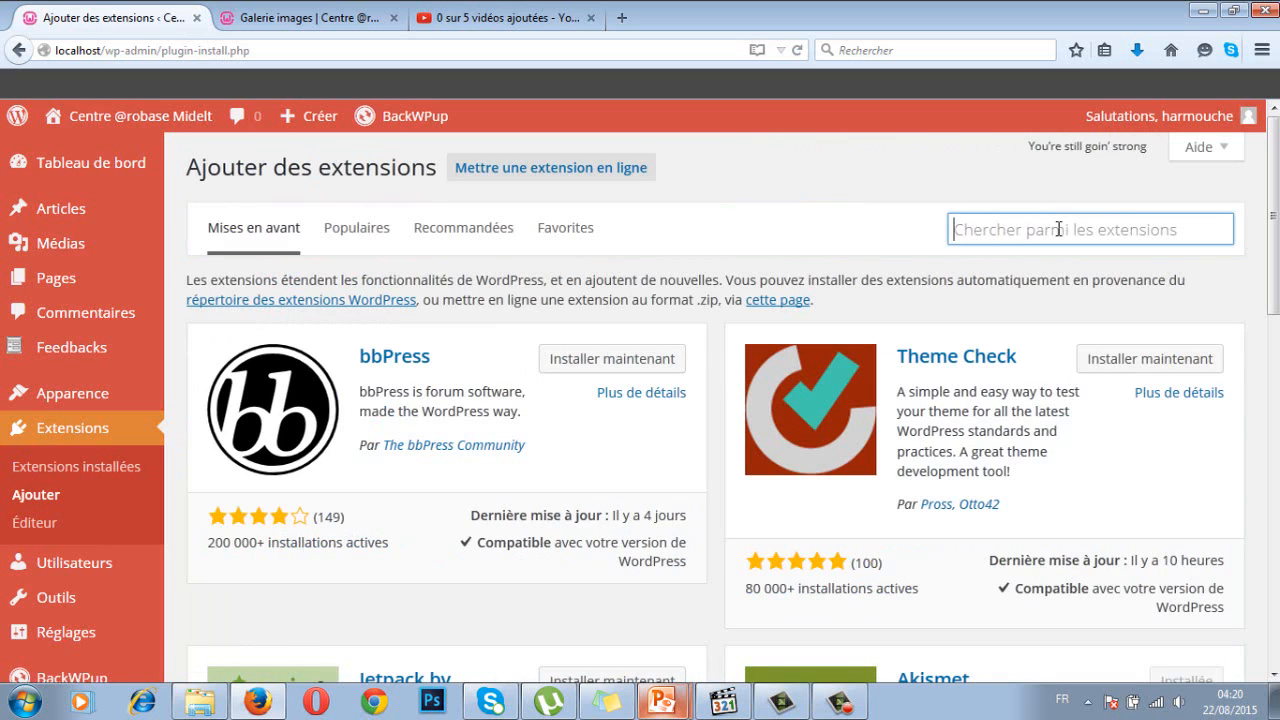
text(limit)
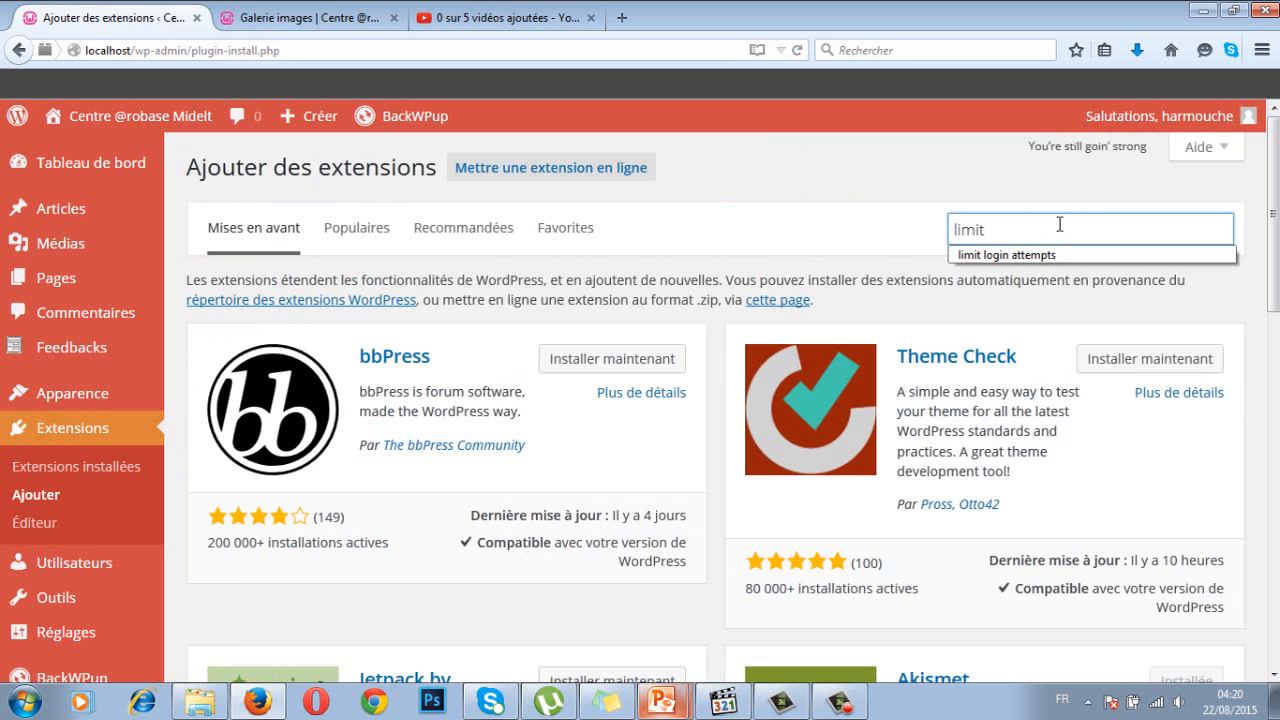
click(1053, 255)
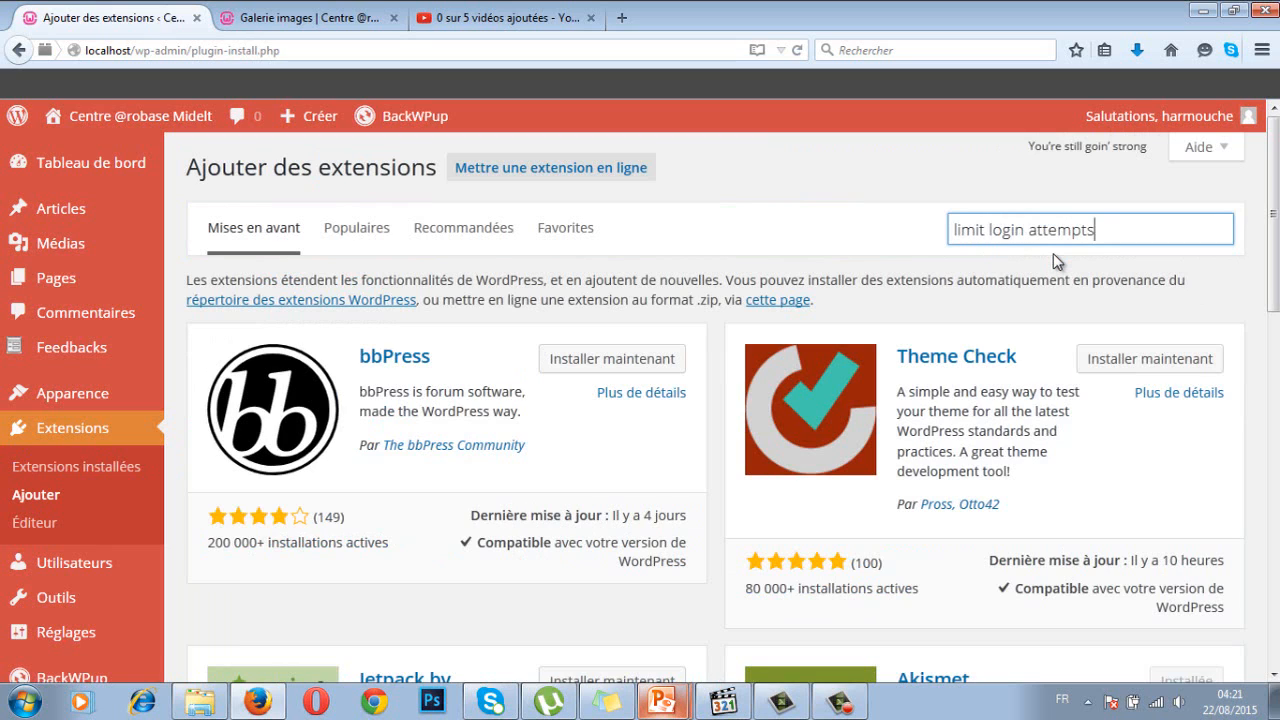
key(Return)
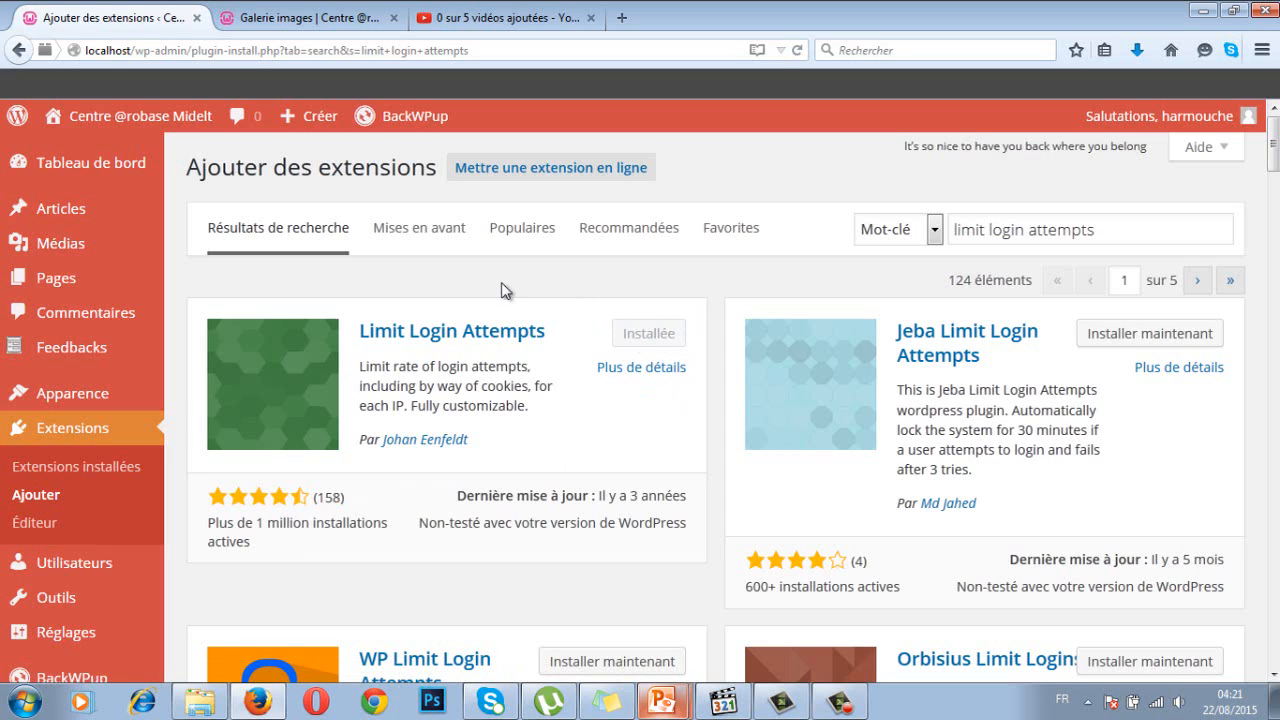
click(73, 467)
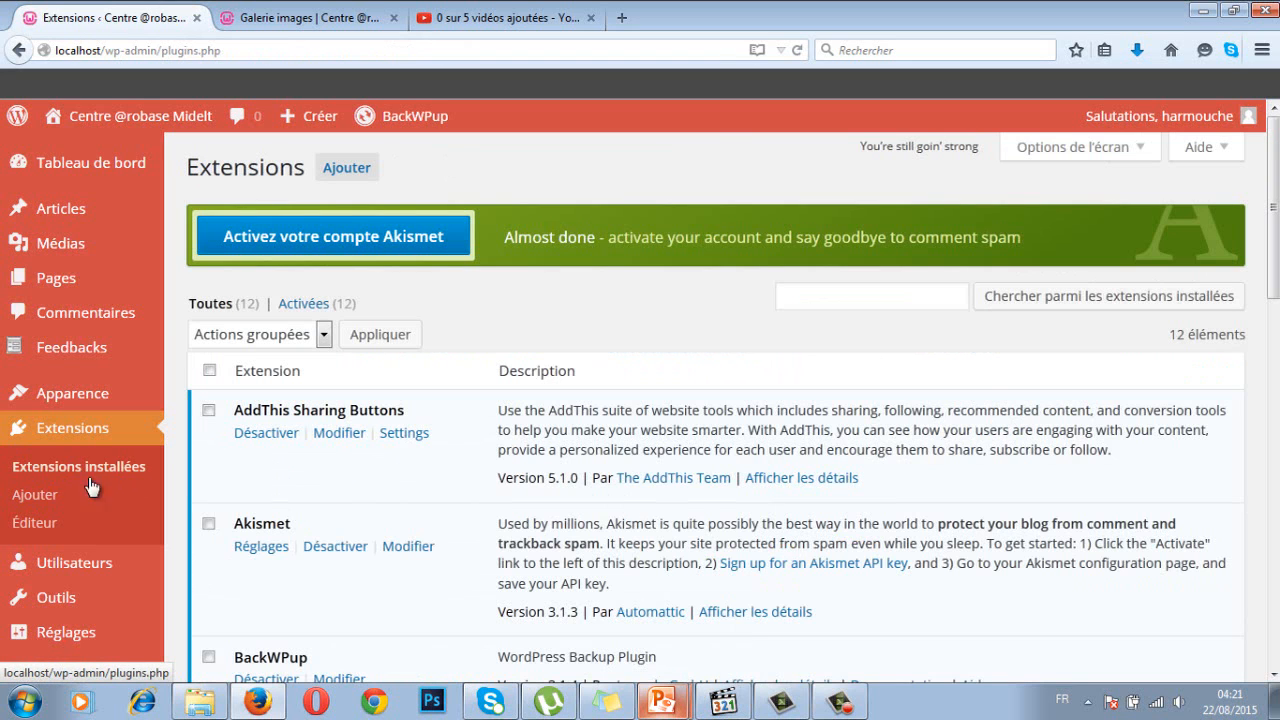
drag(1276, 164, 1276, 328)
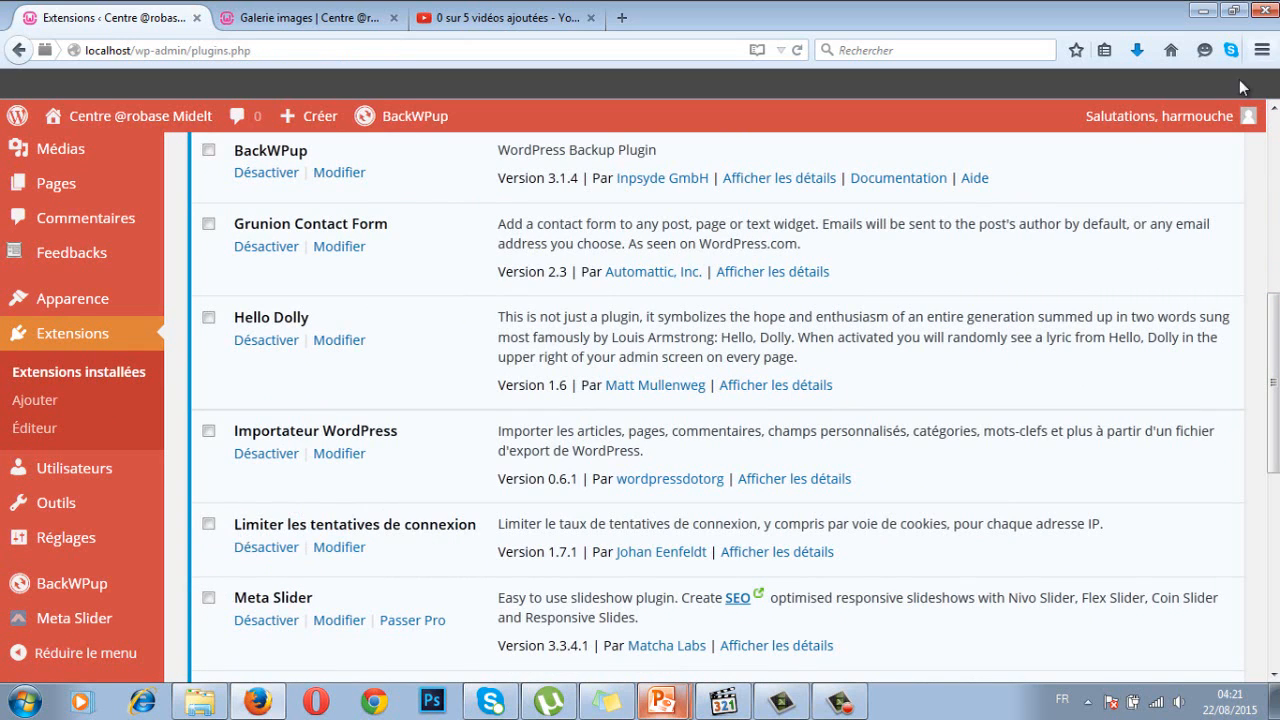
Log out of the WordPress admin account
click(1248, 120)
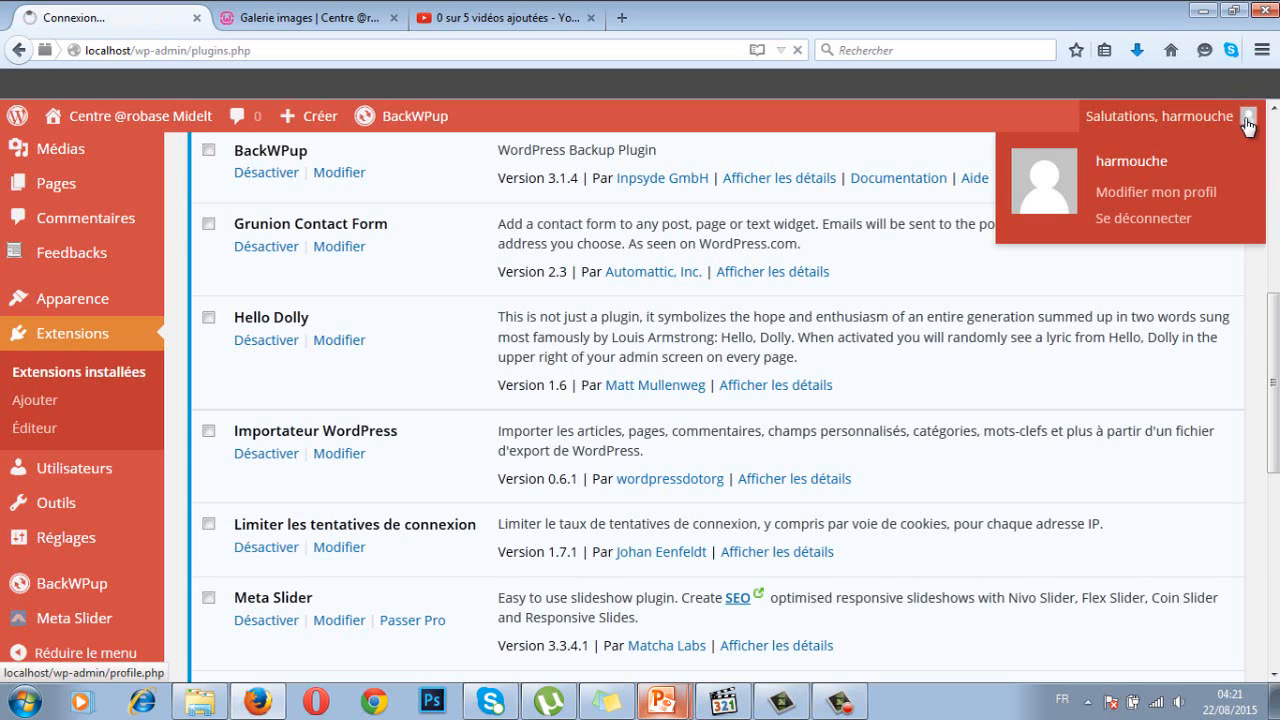
click(1155, 225)
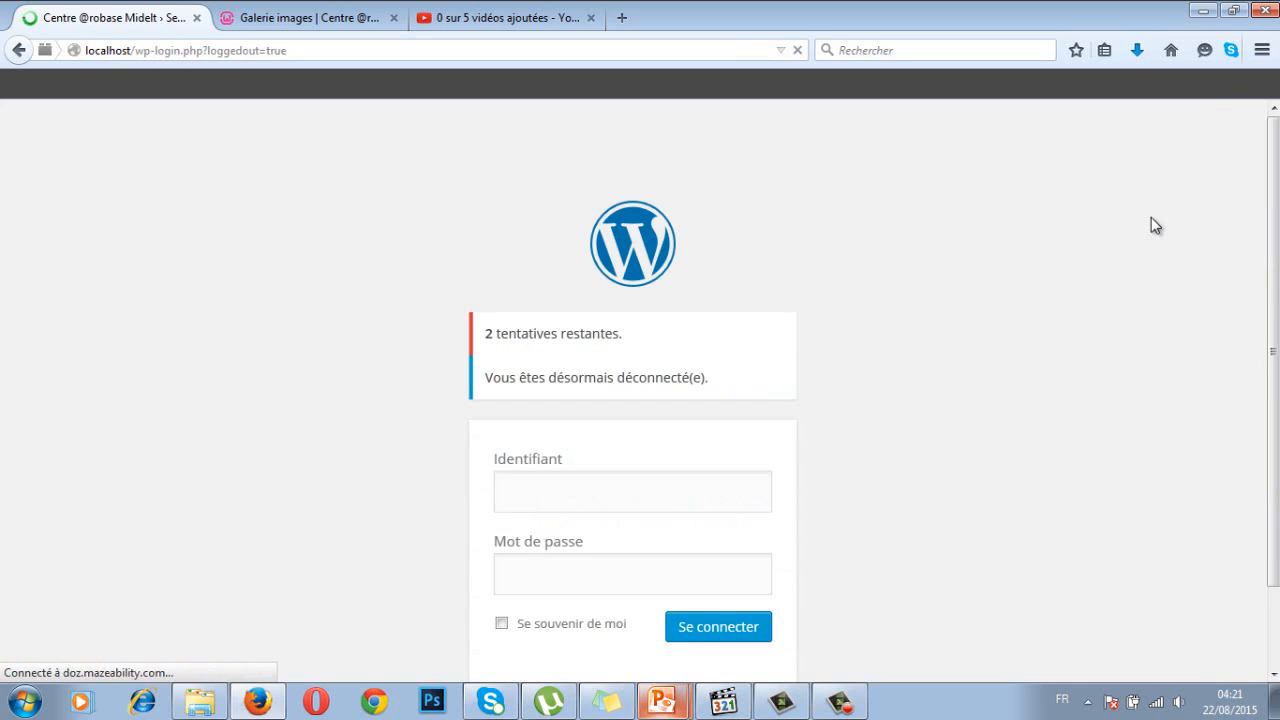
Try to log in with the saved username and an altered account password
click(615, 494)
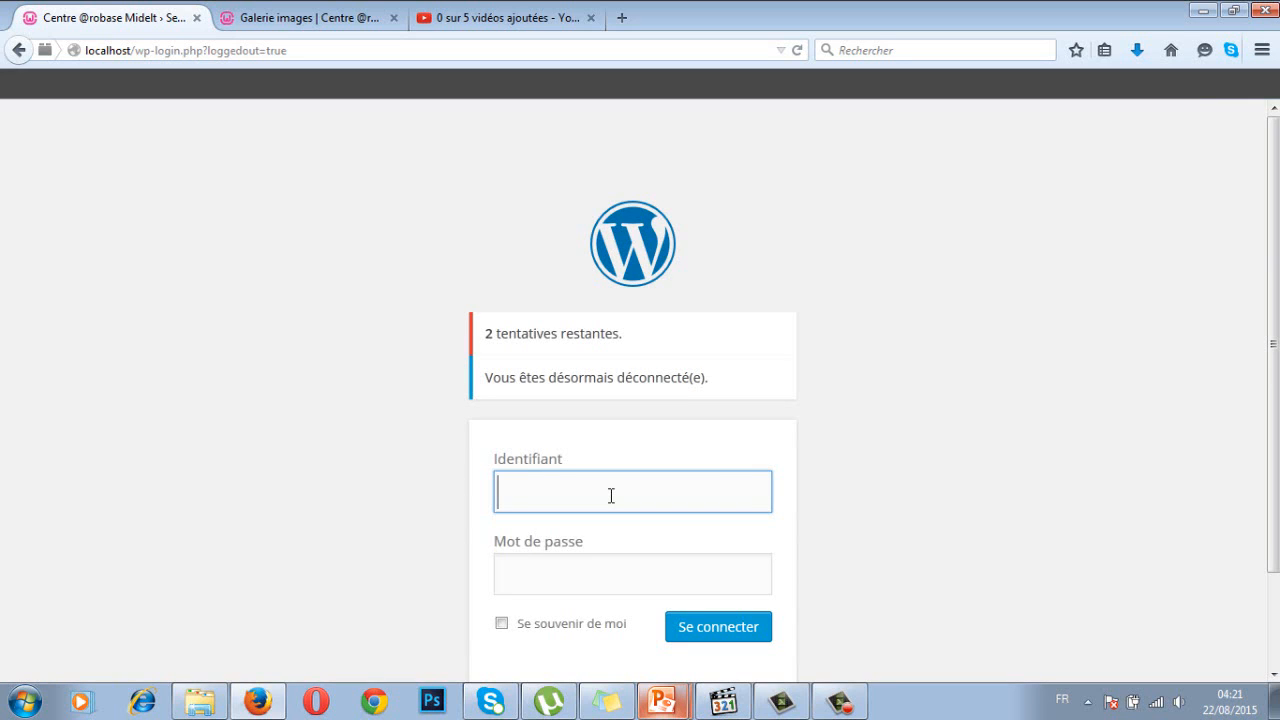
click(611, 496)
click(571, 525)
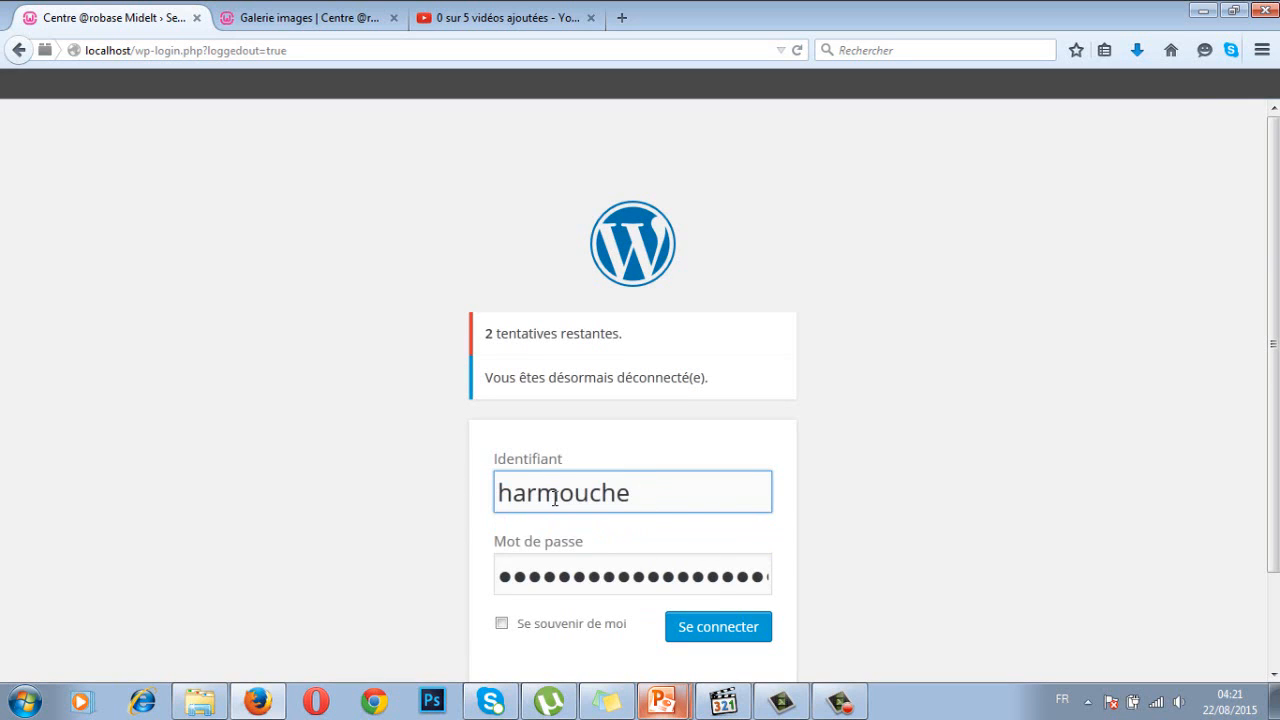
drag(676, 577, 535, 572)
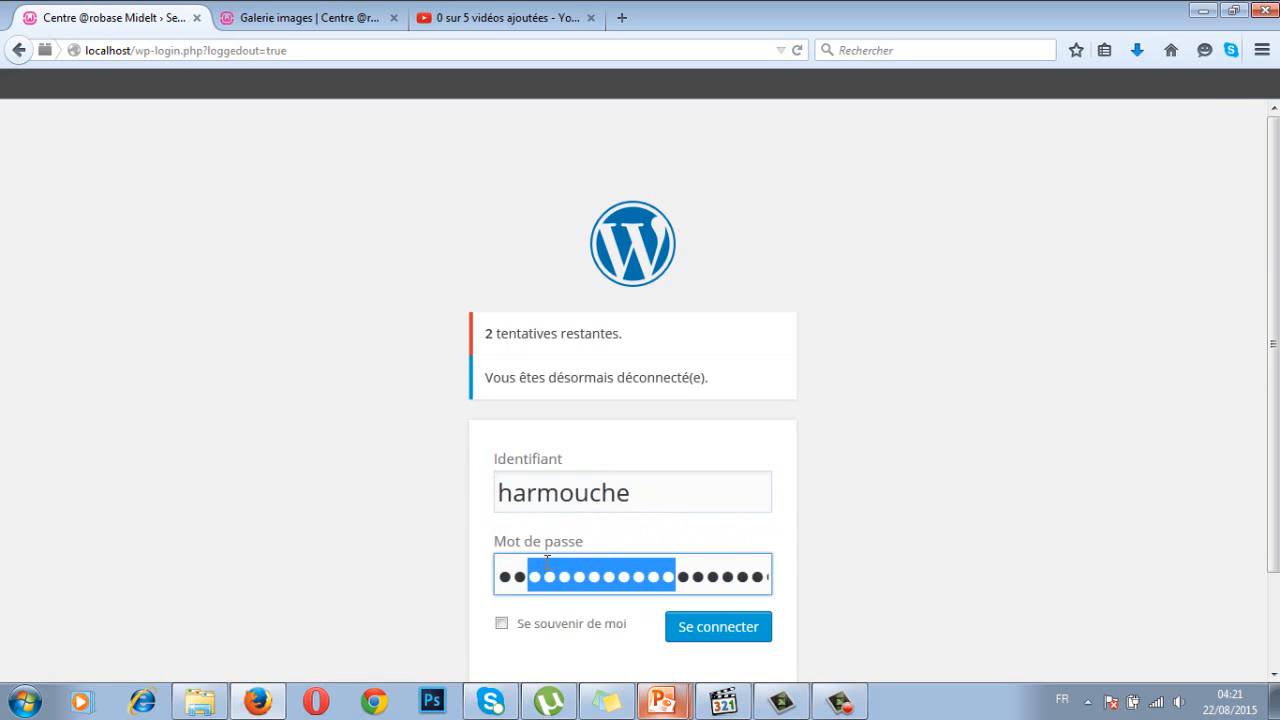
click(552, 566)
click(732, 630)
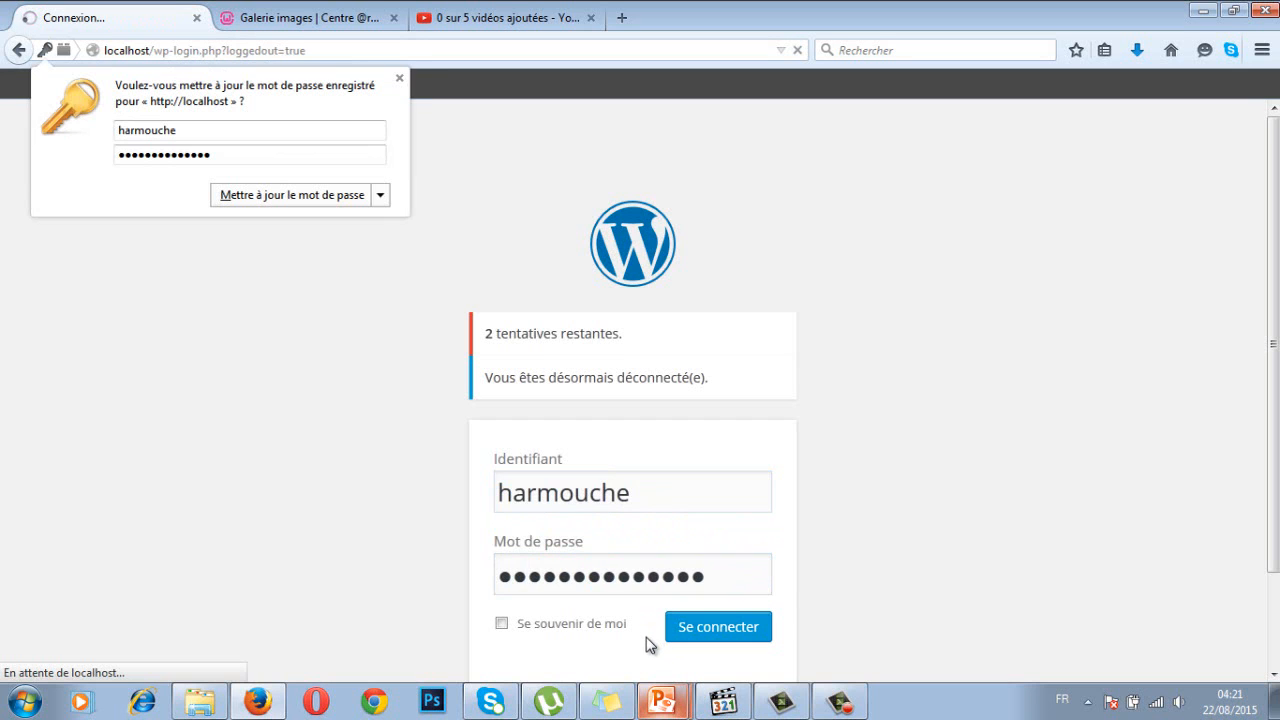
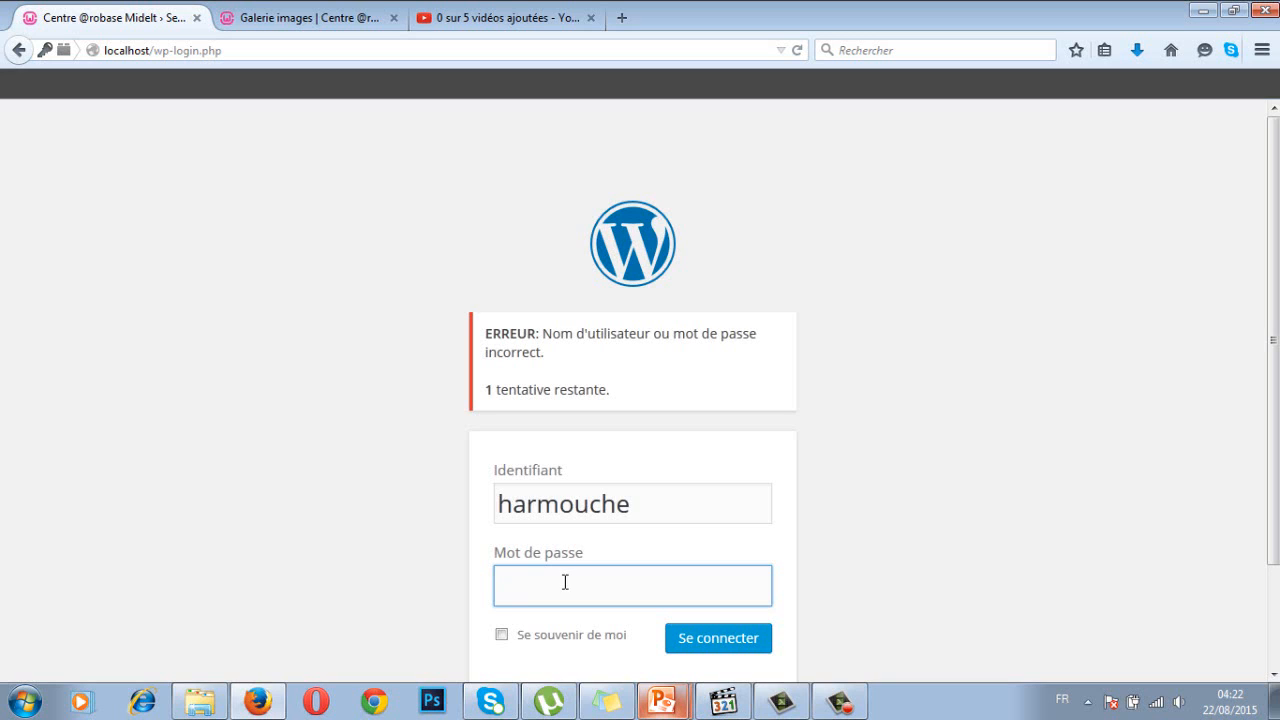
Clear the login name, fill in the saved username and account password, and log in to the WordPress admin
drag(640, 504, 460, 517)
key(BackSpace)
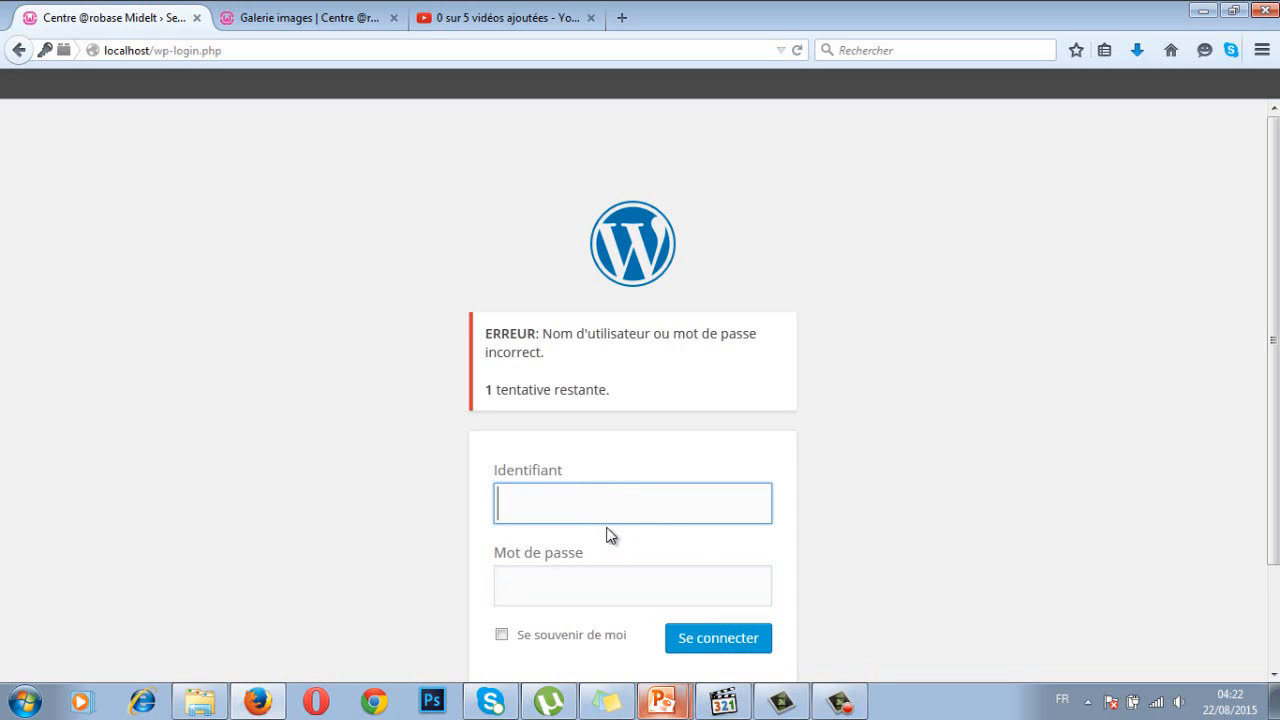
click(575, 516)
click(563, 535)
click(711, 641)
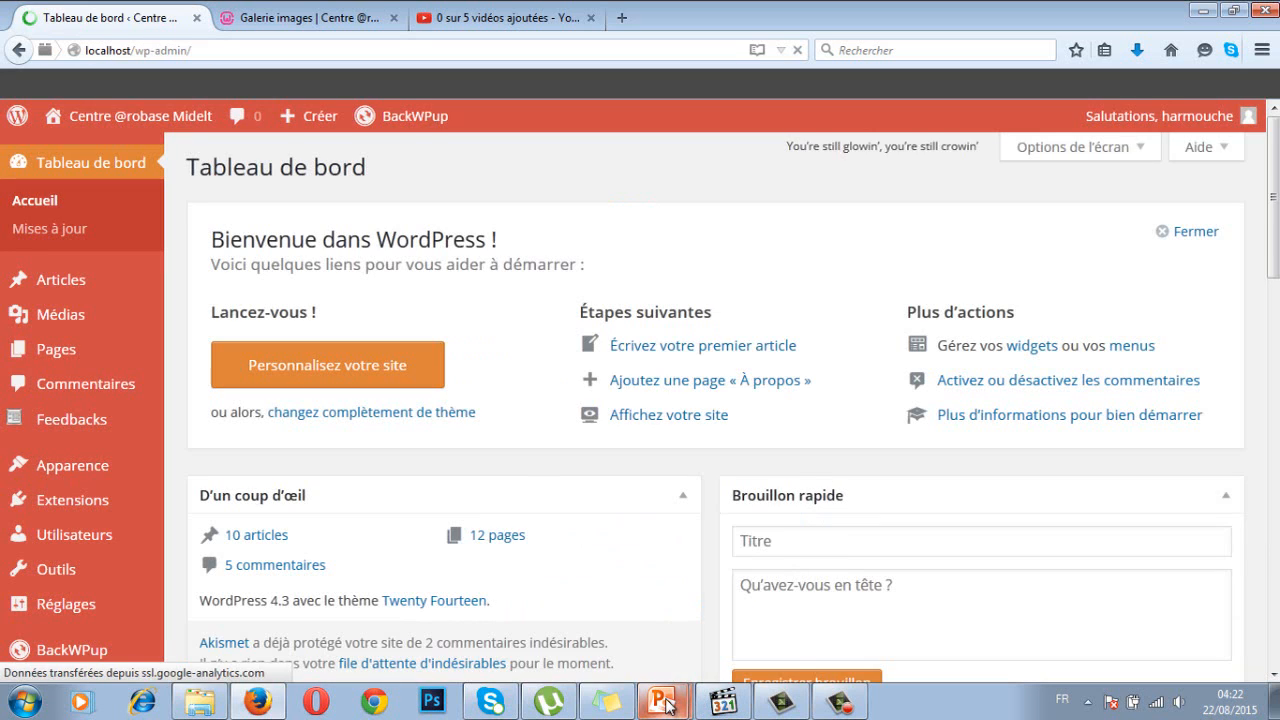
Switch to the PowerPoint slide show to read the security extensions slide, and return to the WordPress dashboard in Firefox
mouse_move(661, 700)
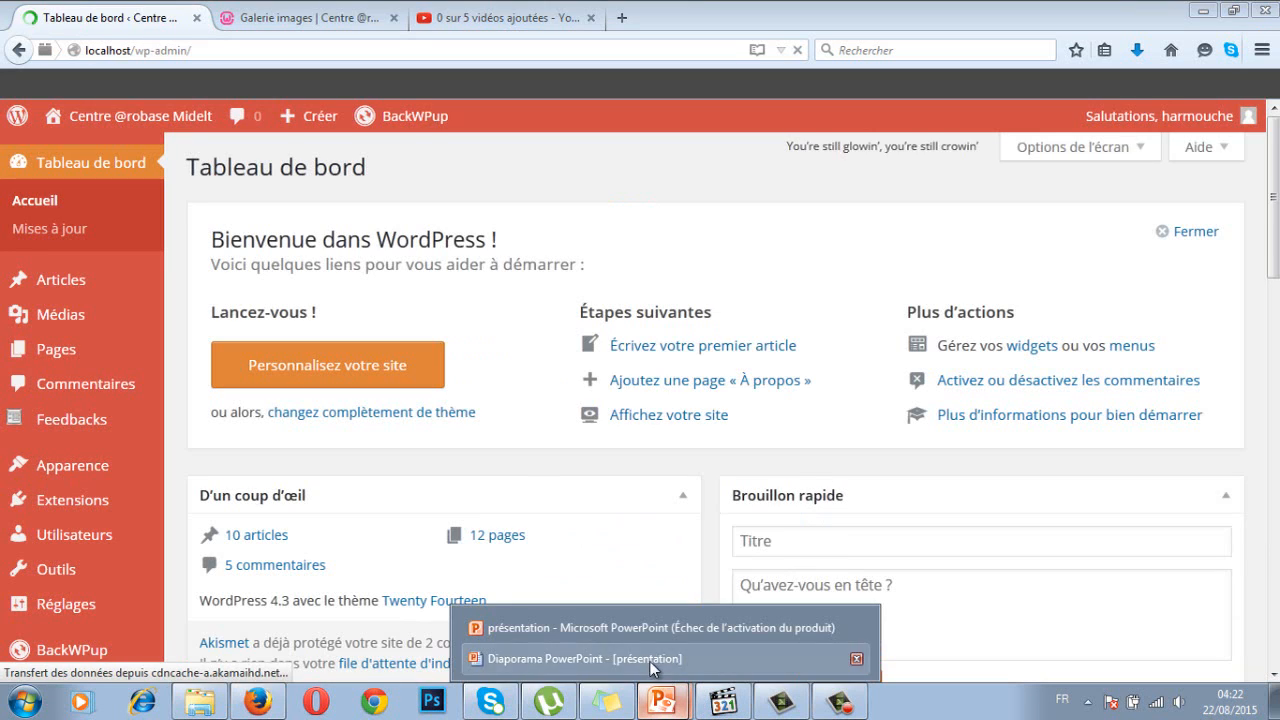
click(658, 662)
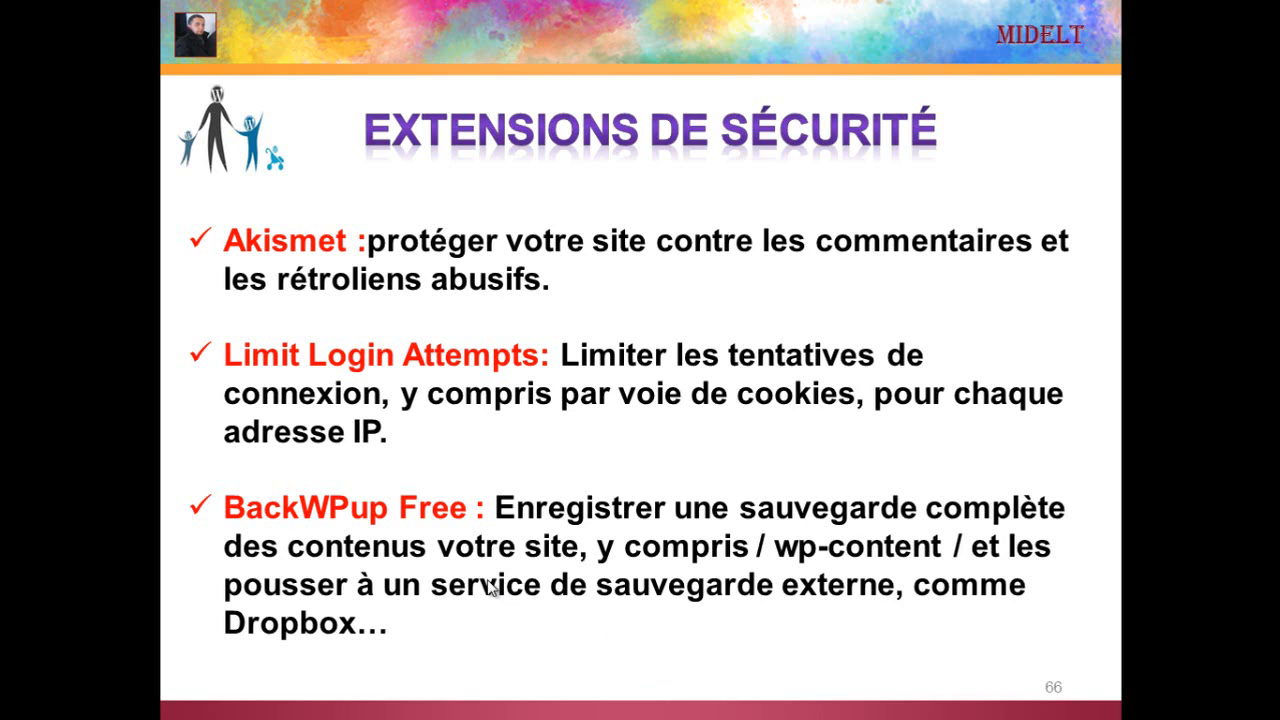
key(alt+Tab)
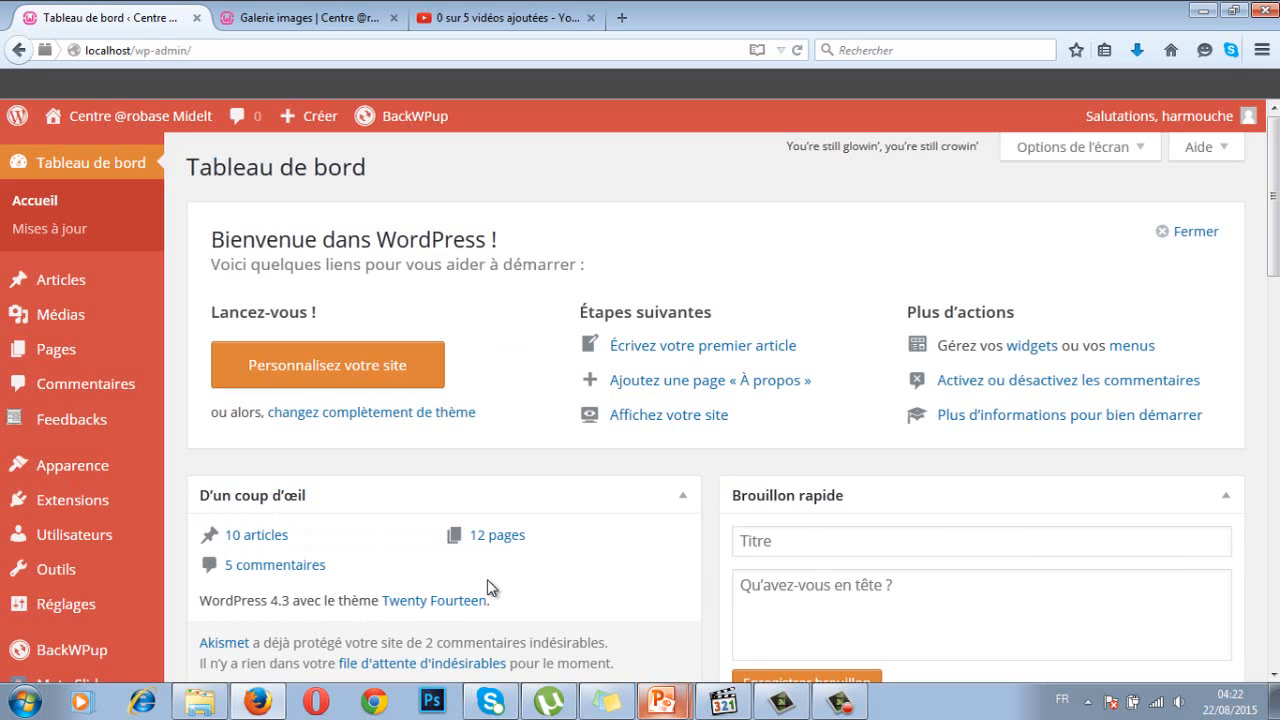
Find BackWPup among the installed extensions and open its dashboard to view the first steps for backups
click(95, 504)
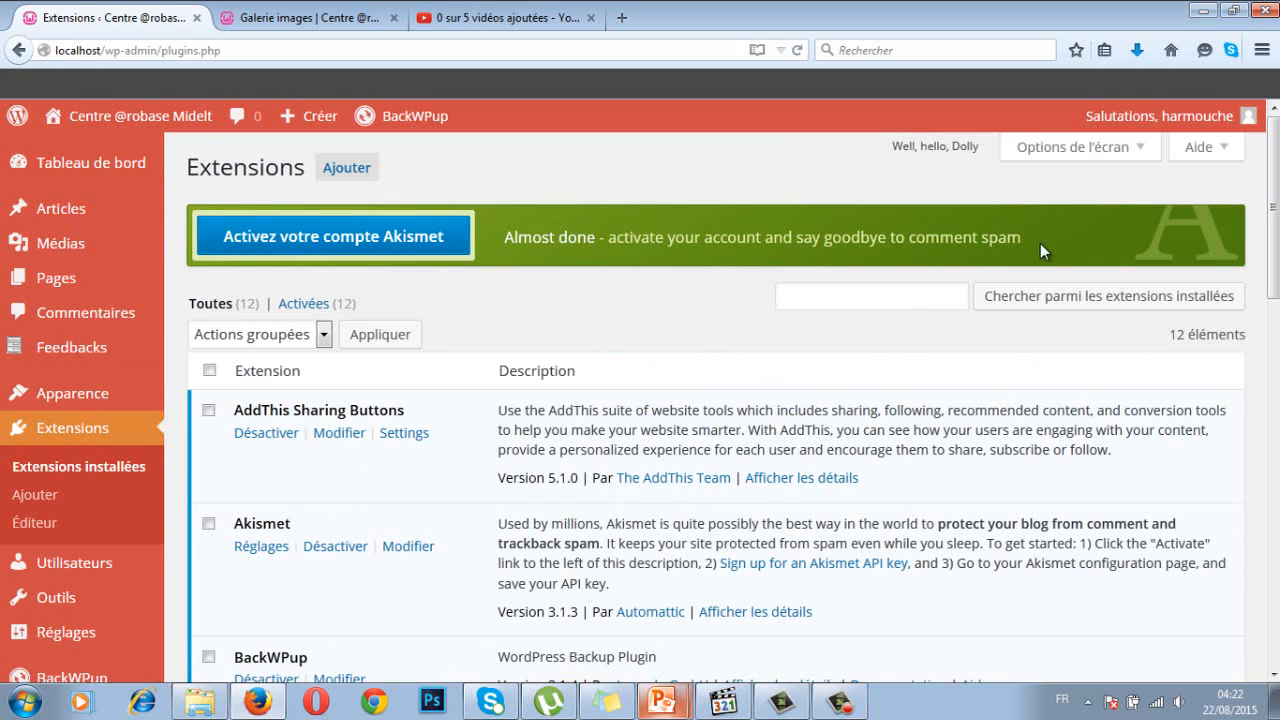
click(350, 171)
scroll(1276, 170, down, 3)
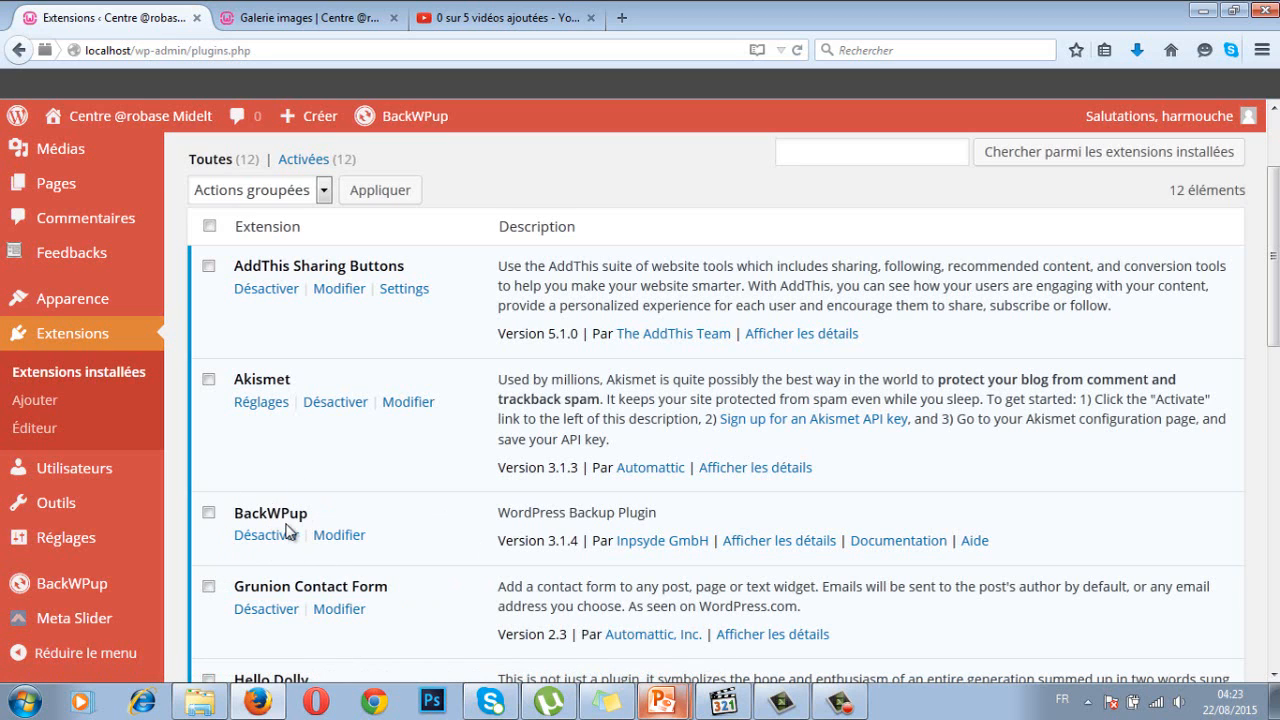
click(85, 588)
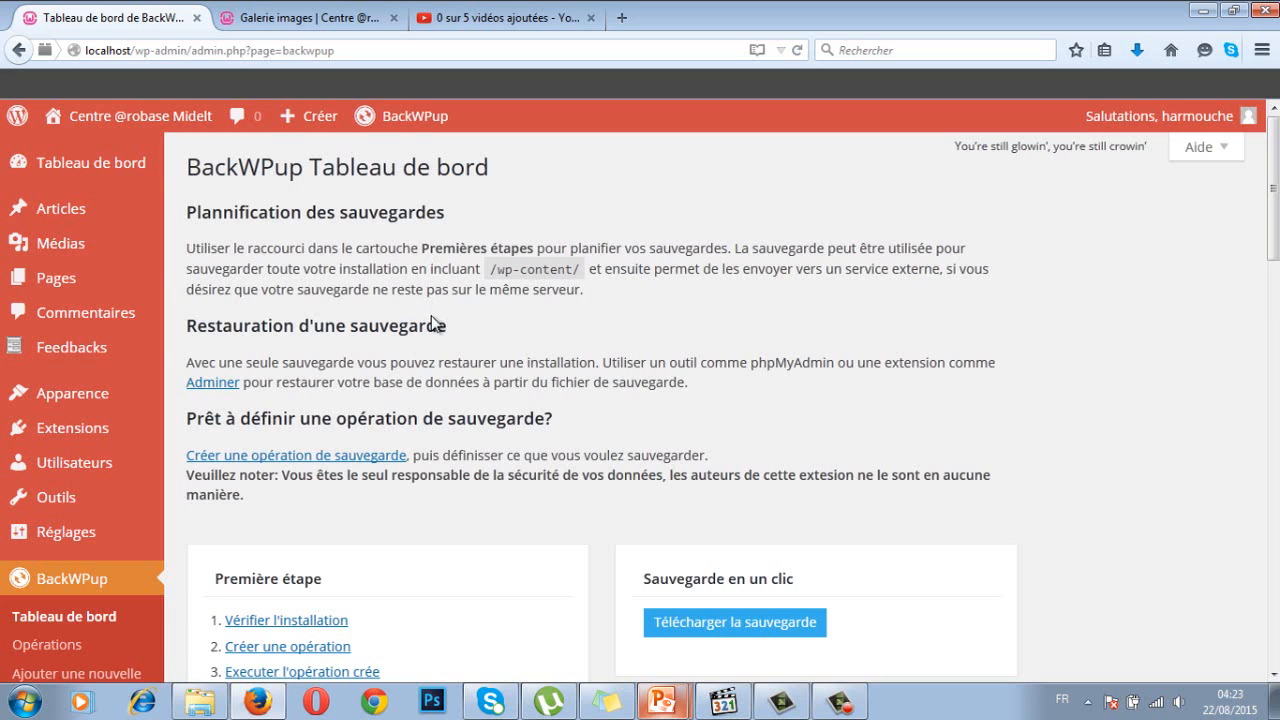
scroll(430, 390, down, 1)
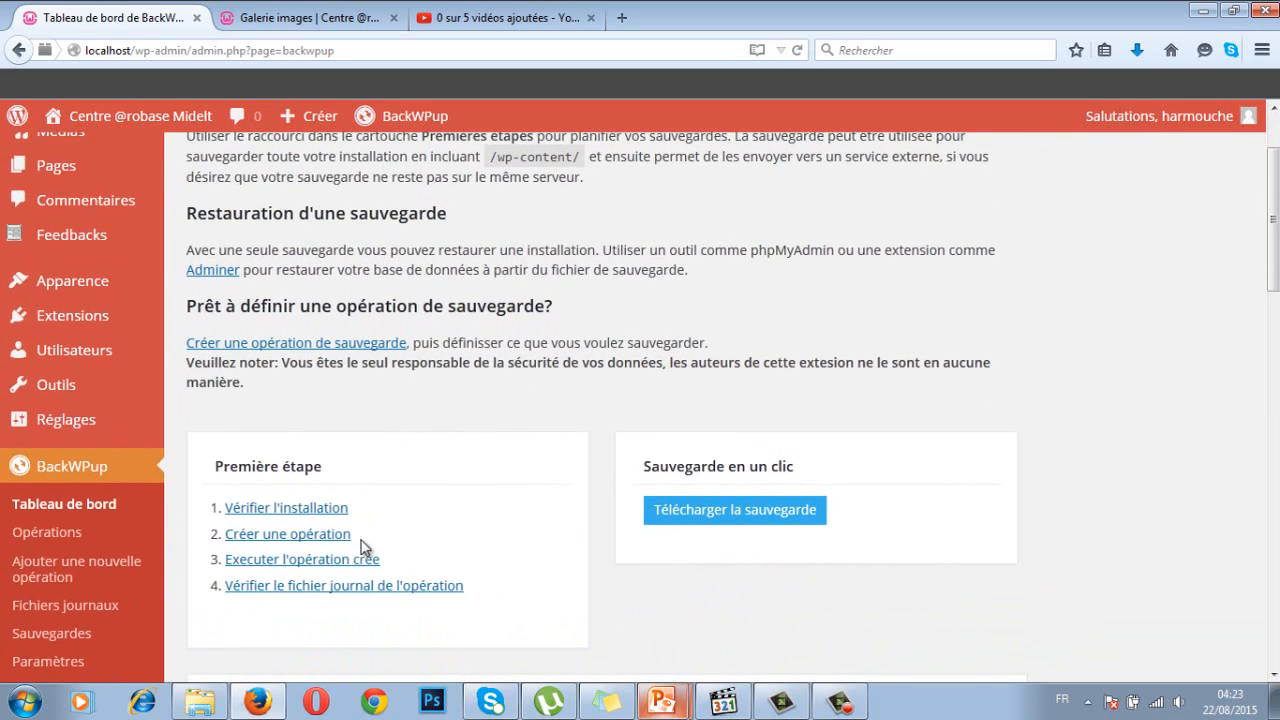
Start a new BackWPup operation and name it oper1
click(60, 572)
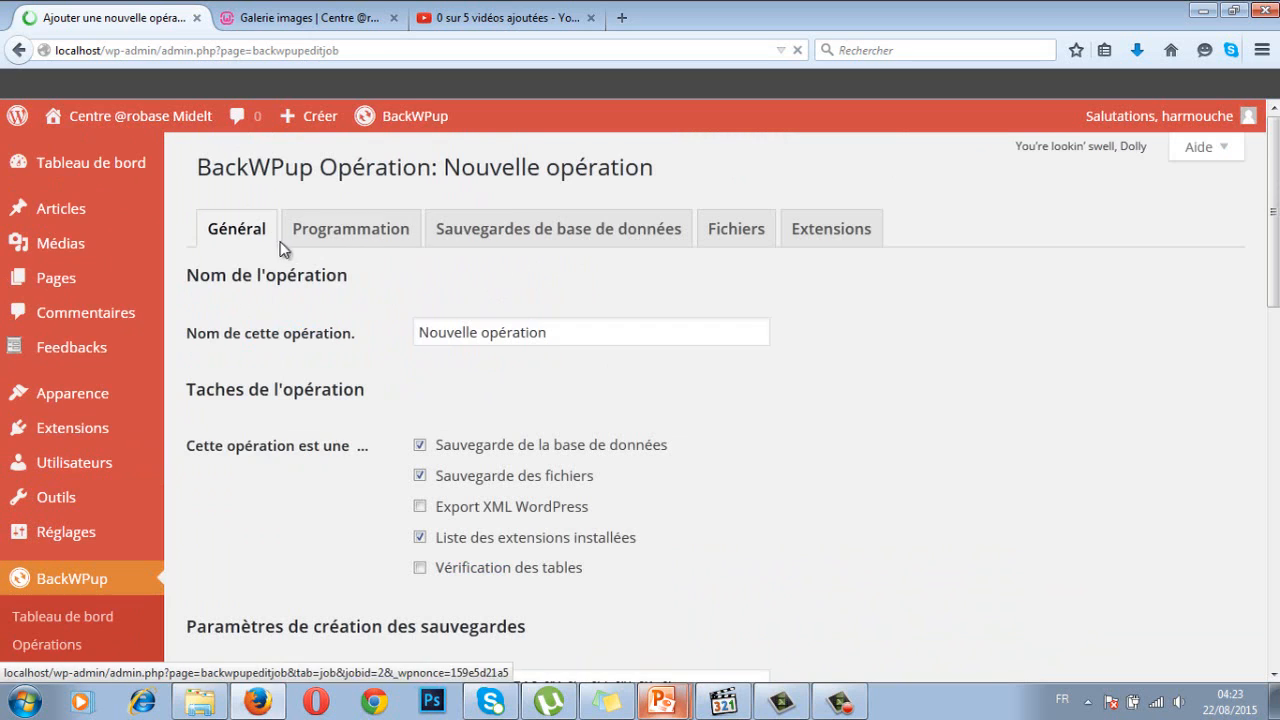
click(251, 237)
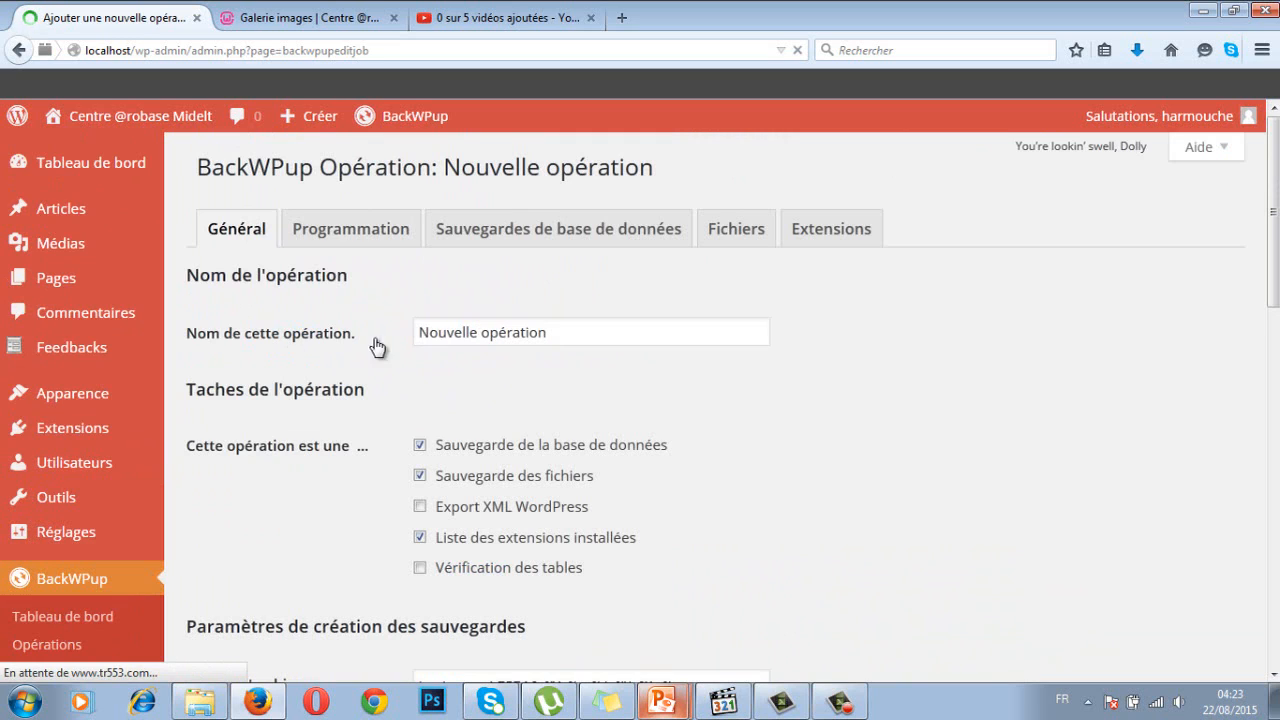
click(481, 328)
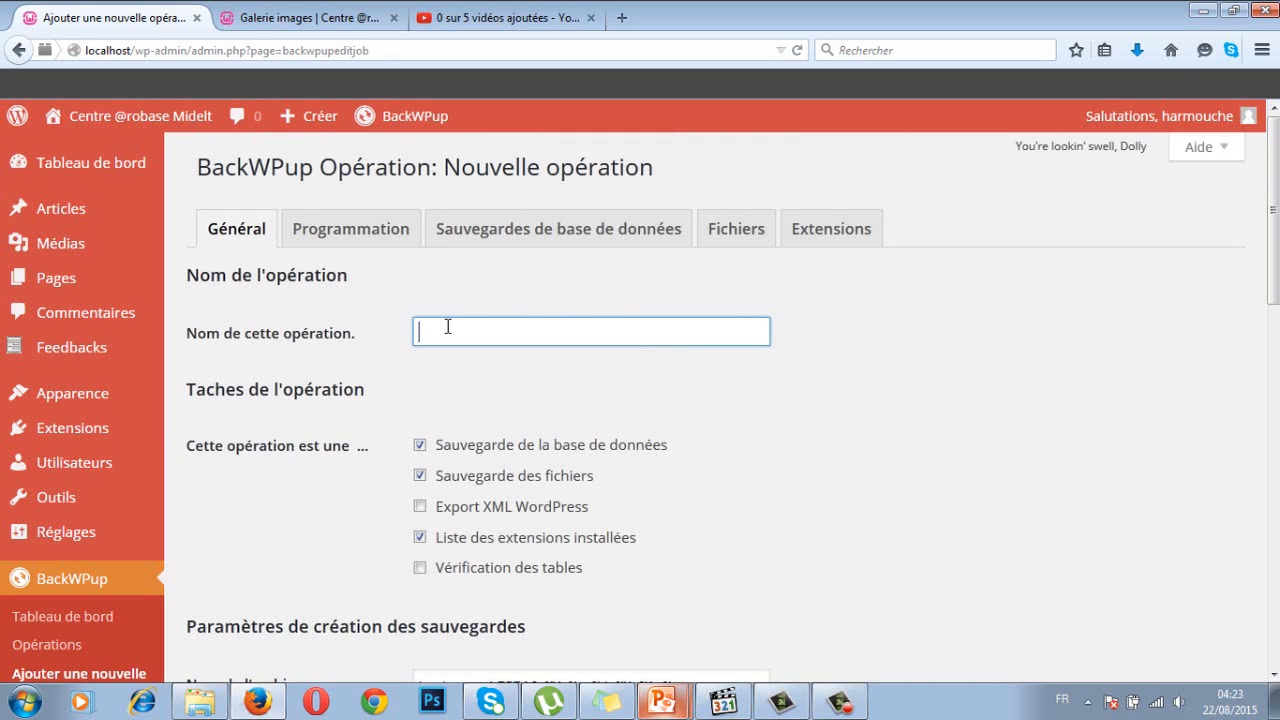
text(oper)
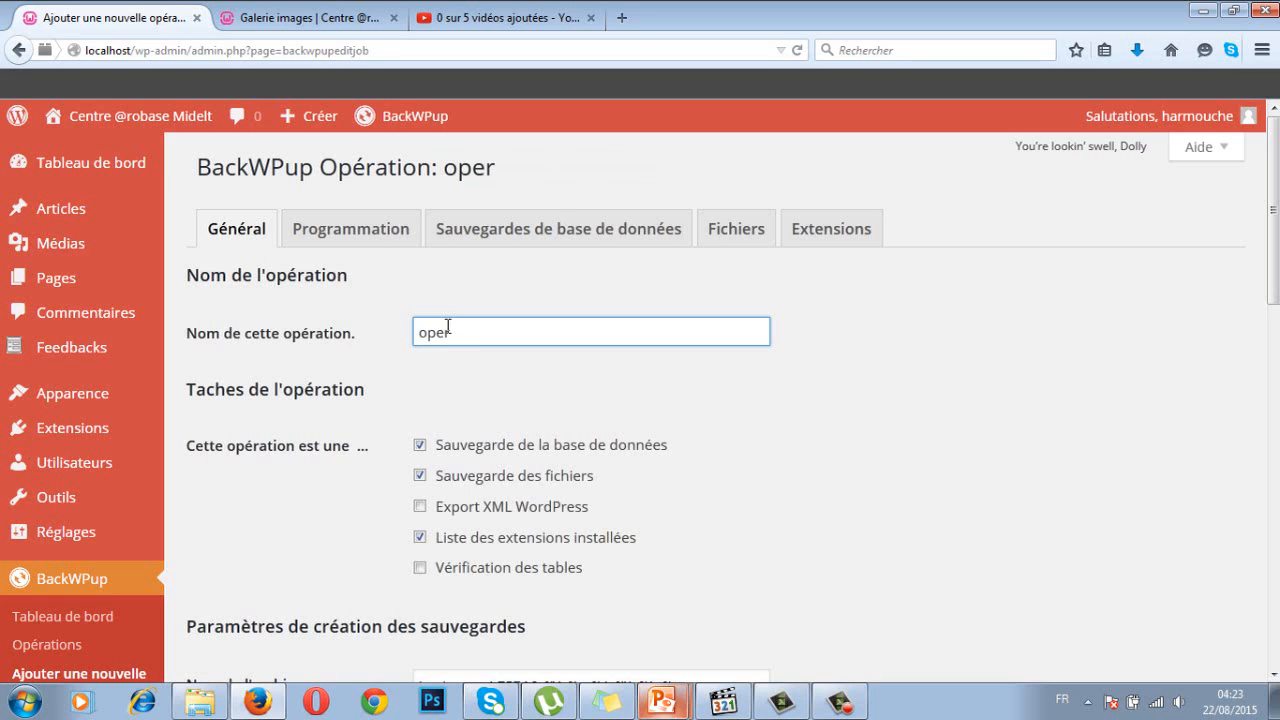
click(493, 391)
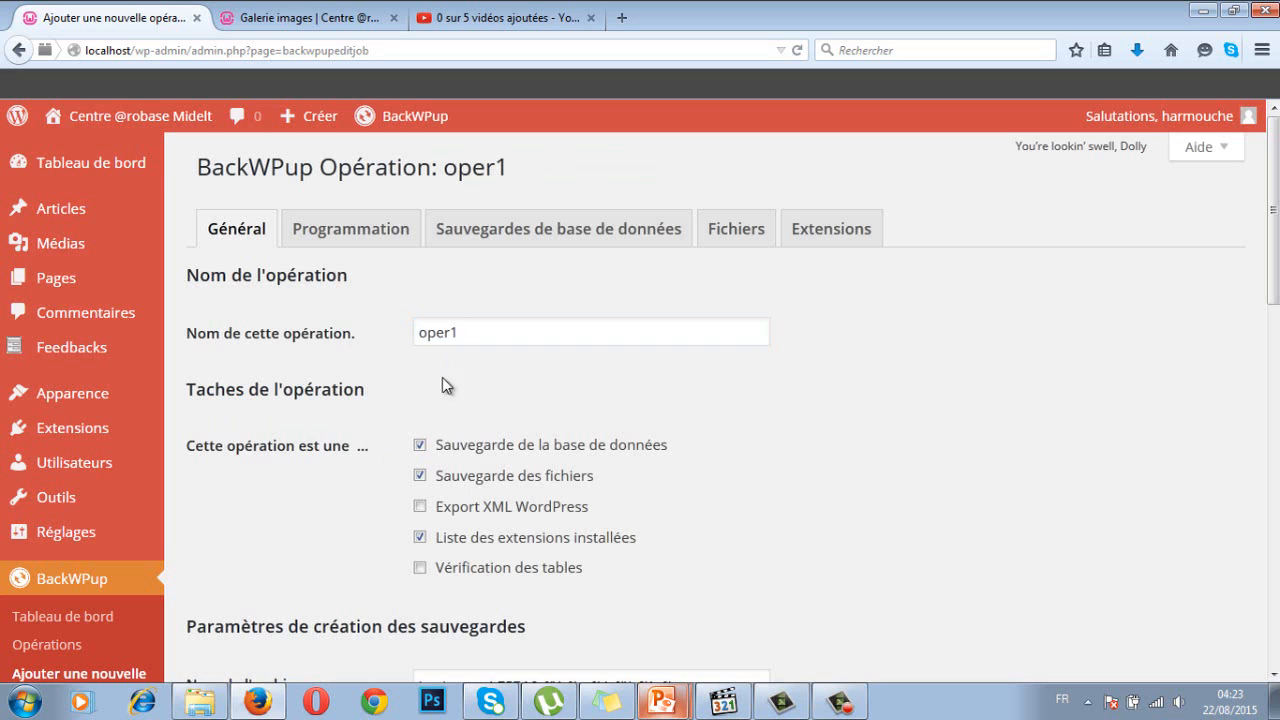
scroll(452, 375, down, 2)
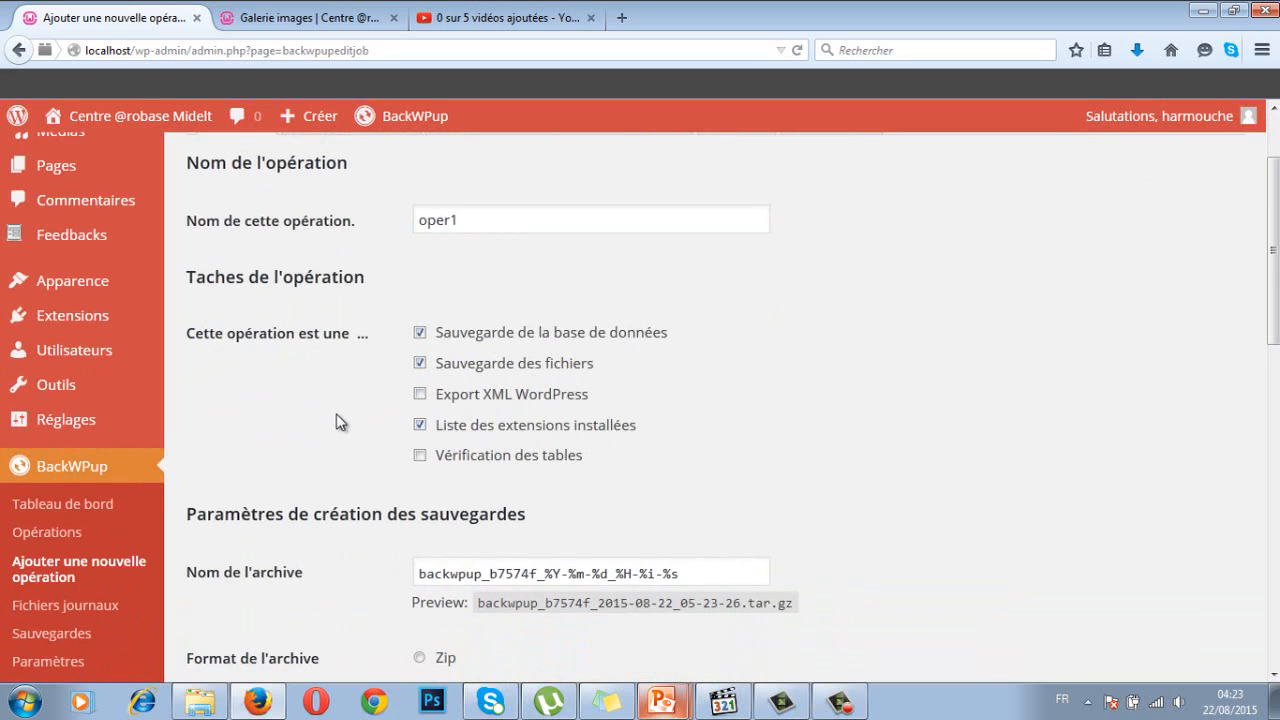
Review the backup tasks and archive format of oper1, and choose Dropbox as the destination for its backup file
scroll(337, 423, down, 2)
scroll(320, 420, down, 2)
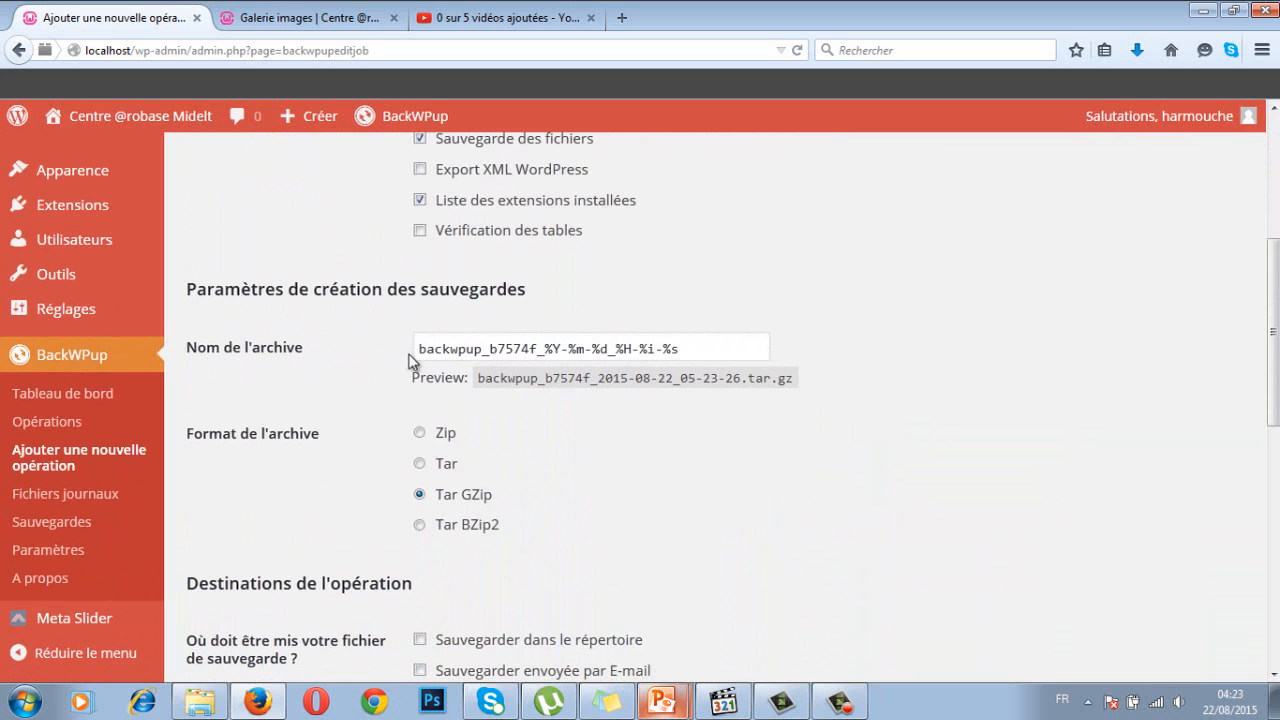
mouse_move(535, 356)
mouse_move(645, 358)
scroll(383, 445, down, 2)
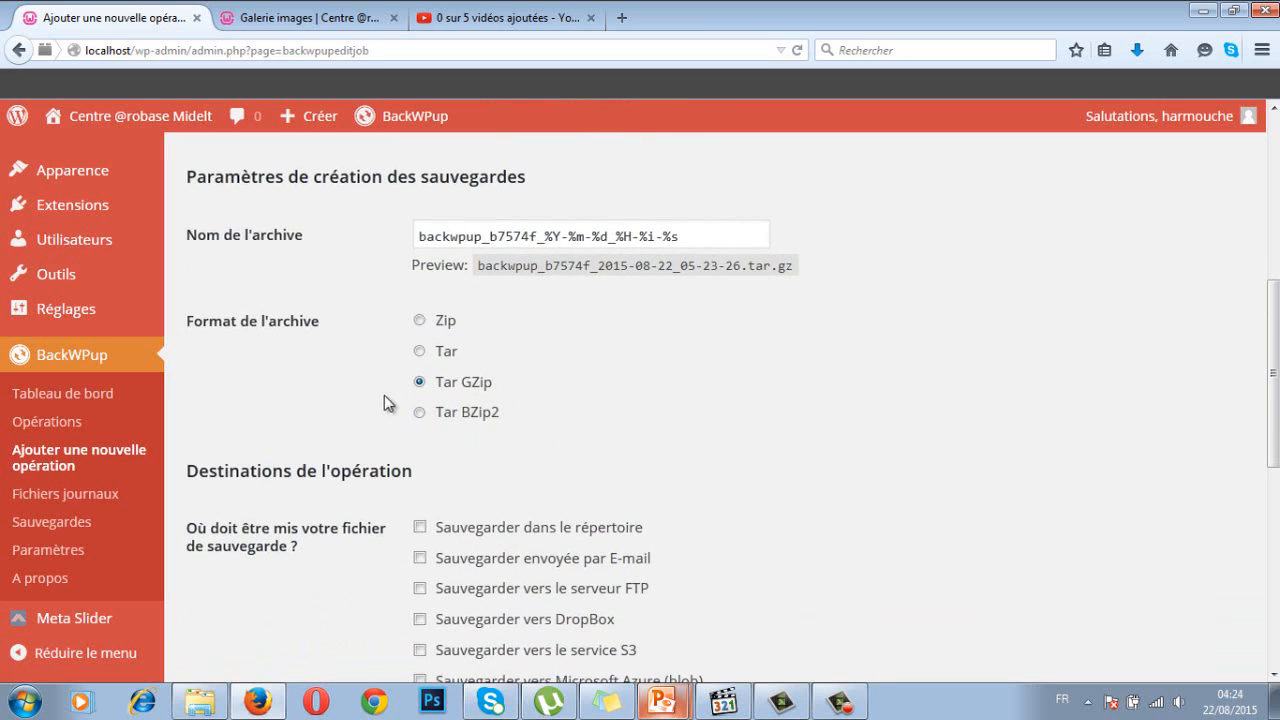
scroll(280, 440, down, 2)
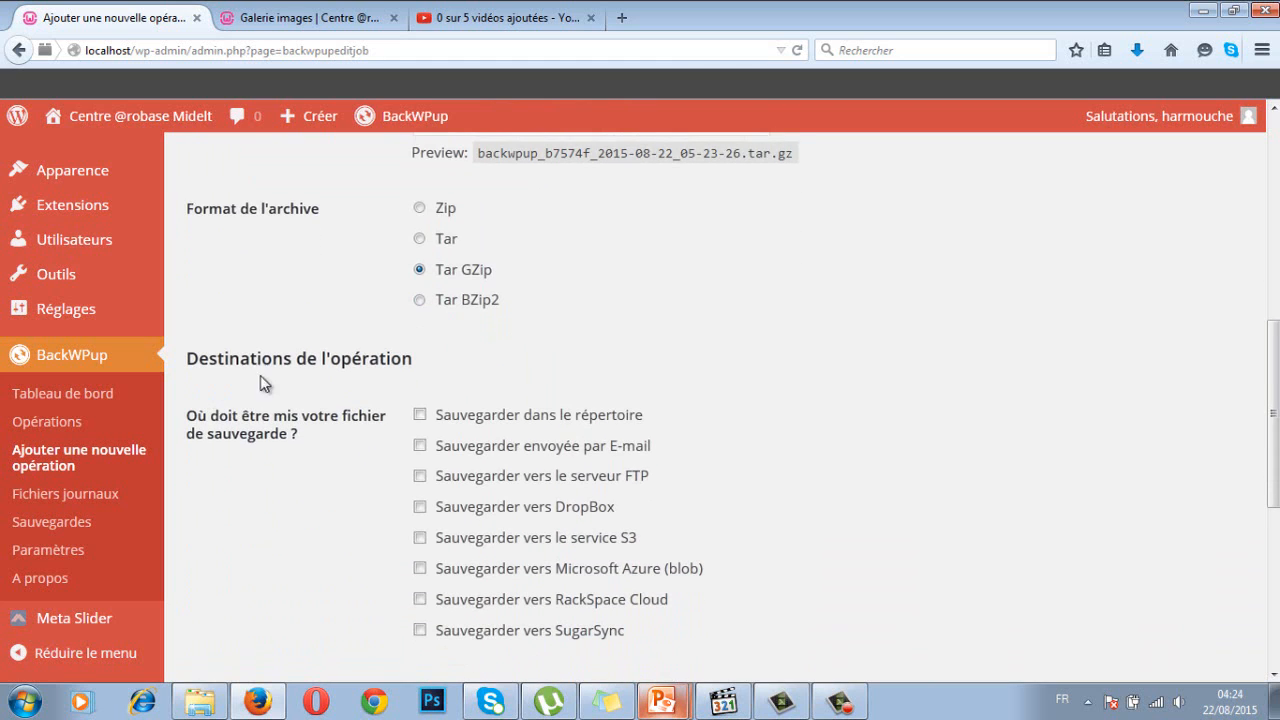
scroll(413, 390, down, 2)
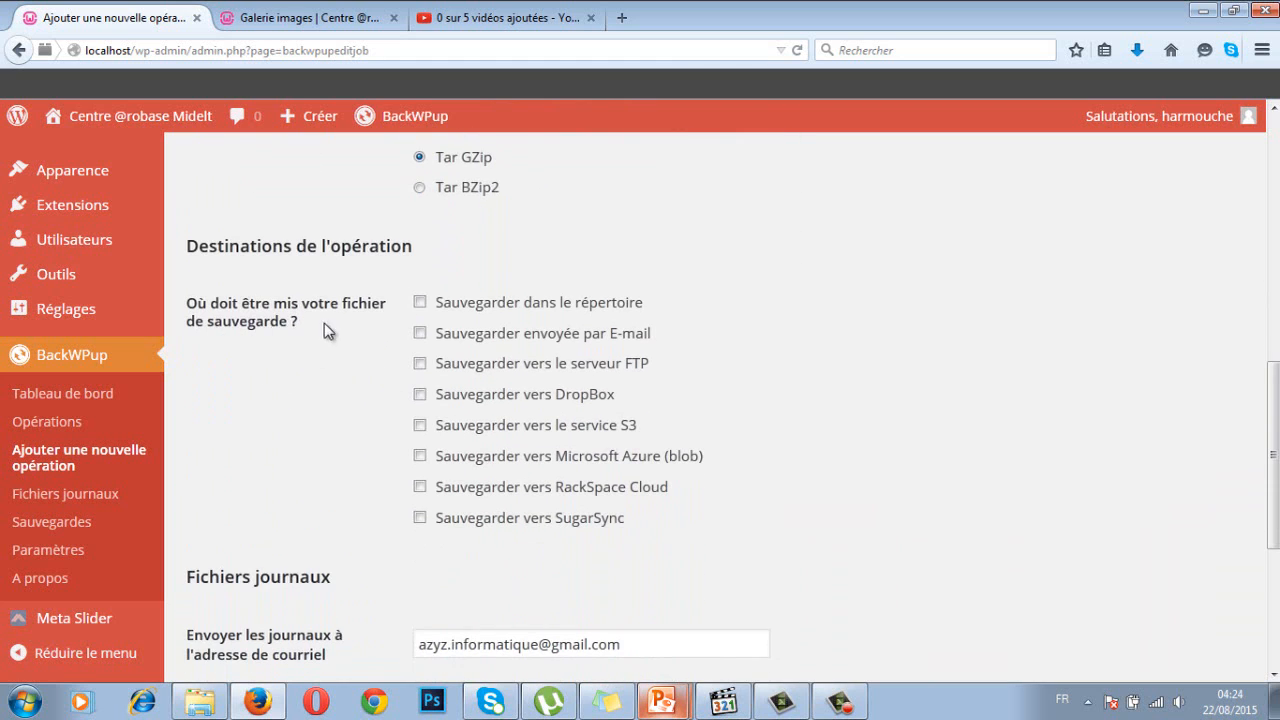
click(420, 394)
click(419, 333)
Review the log file e-mail settings and save the general settings of oper1
scroll(294, 491, down, 3)
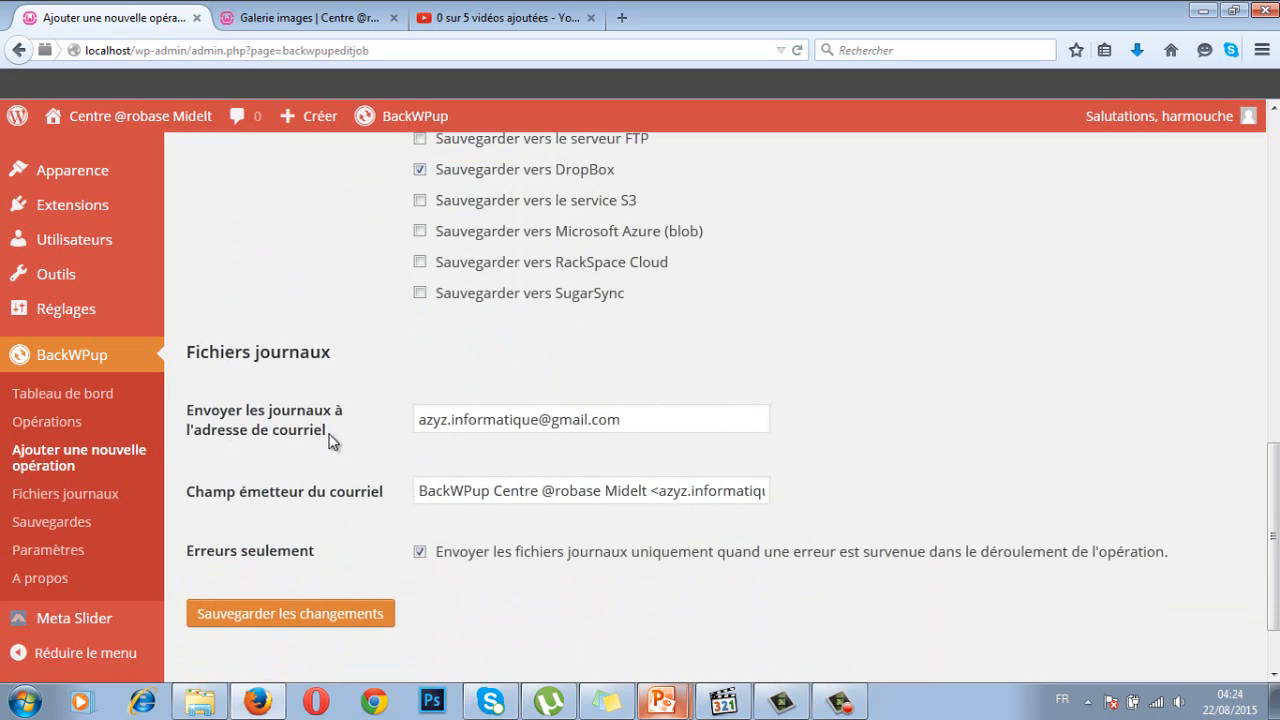
click(483, 419)
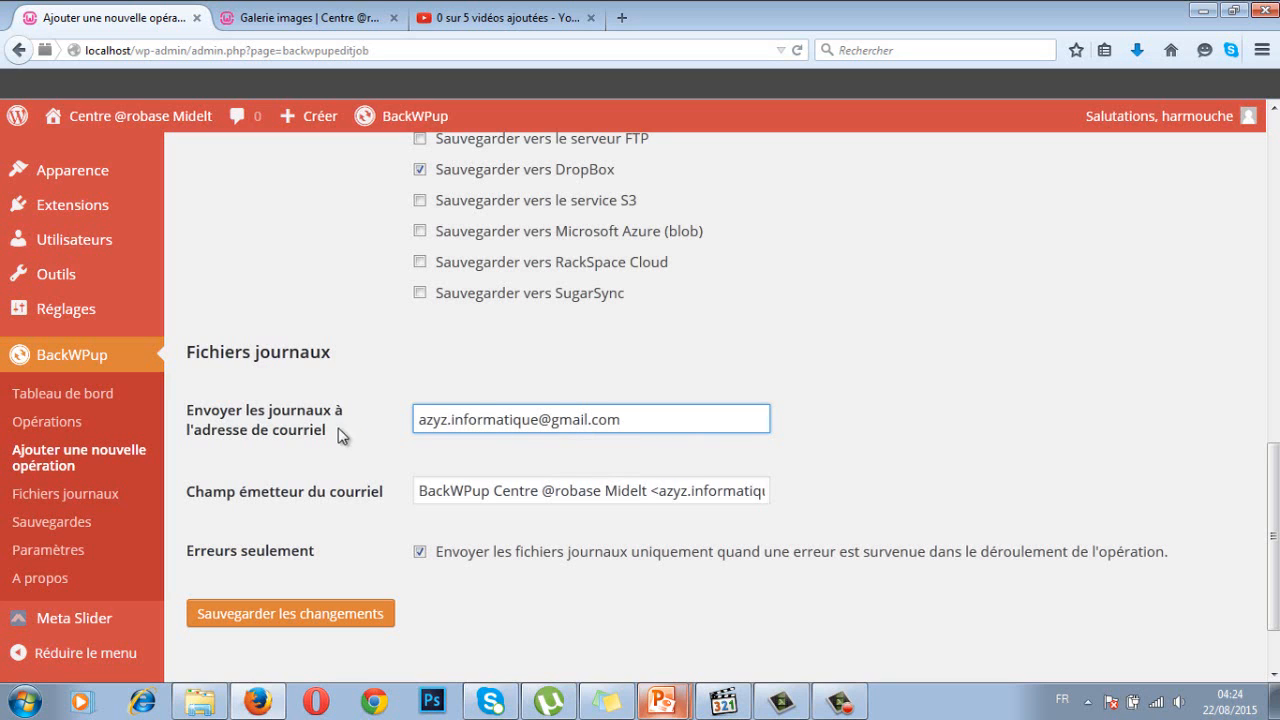
scroll(372, 481, down, 2)
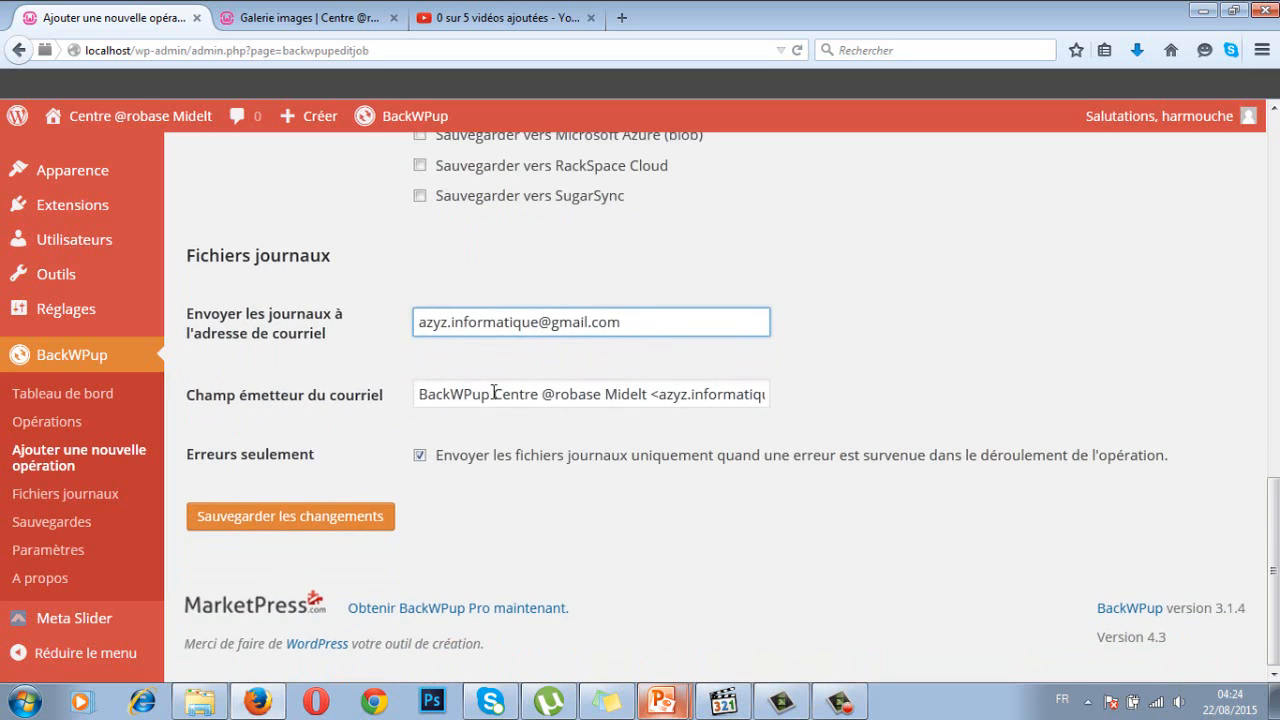
click(333, 510)
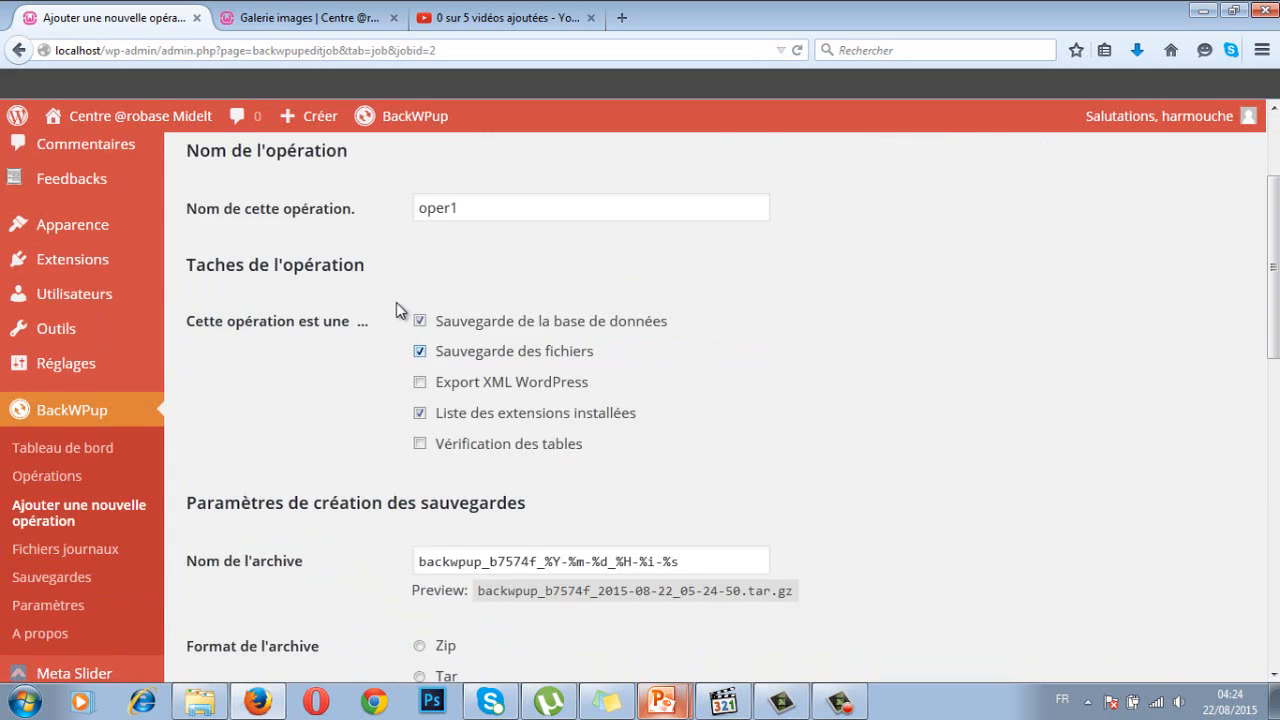
Save the oper1 schedule with manual start only, and save its database dump settings with all tables and no compression
click(363, 240)
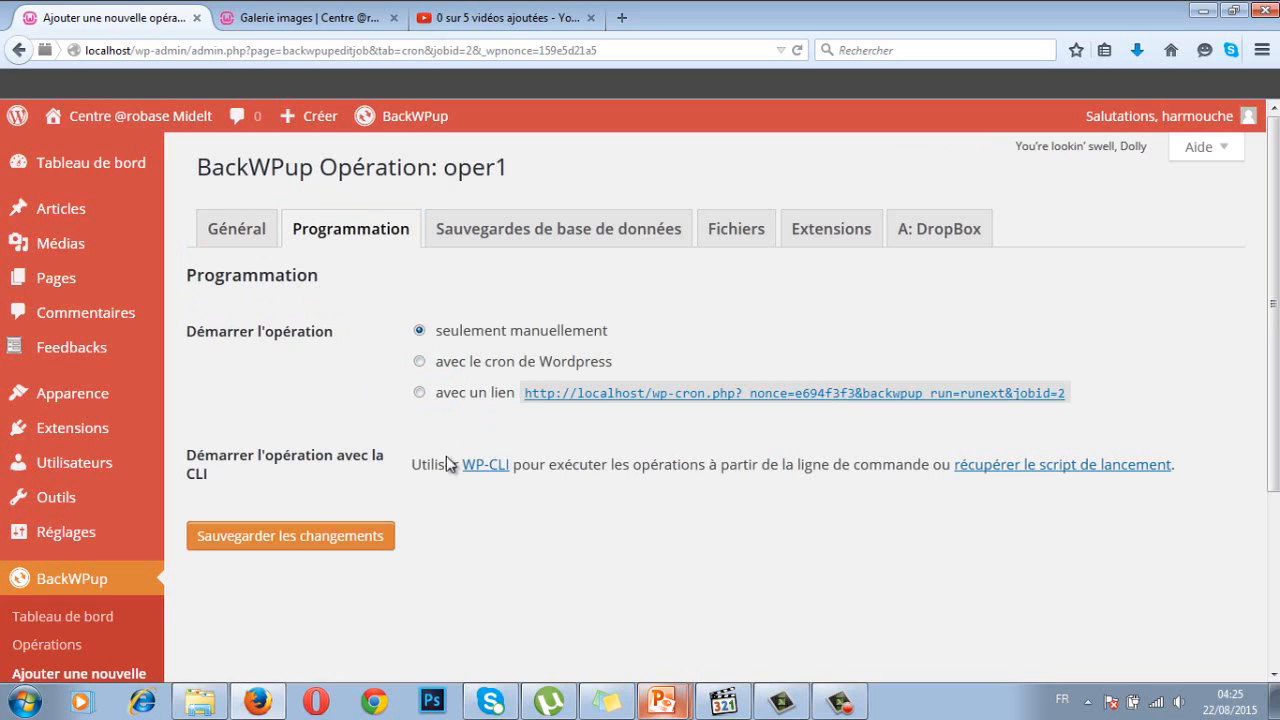
click(329, 542)
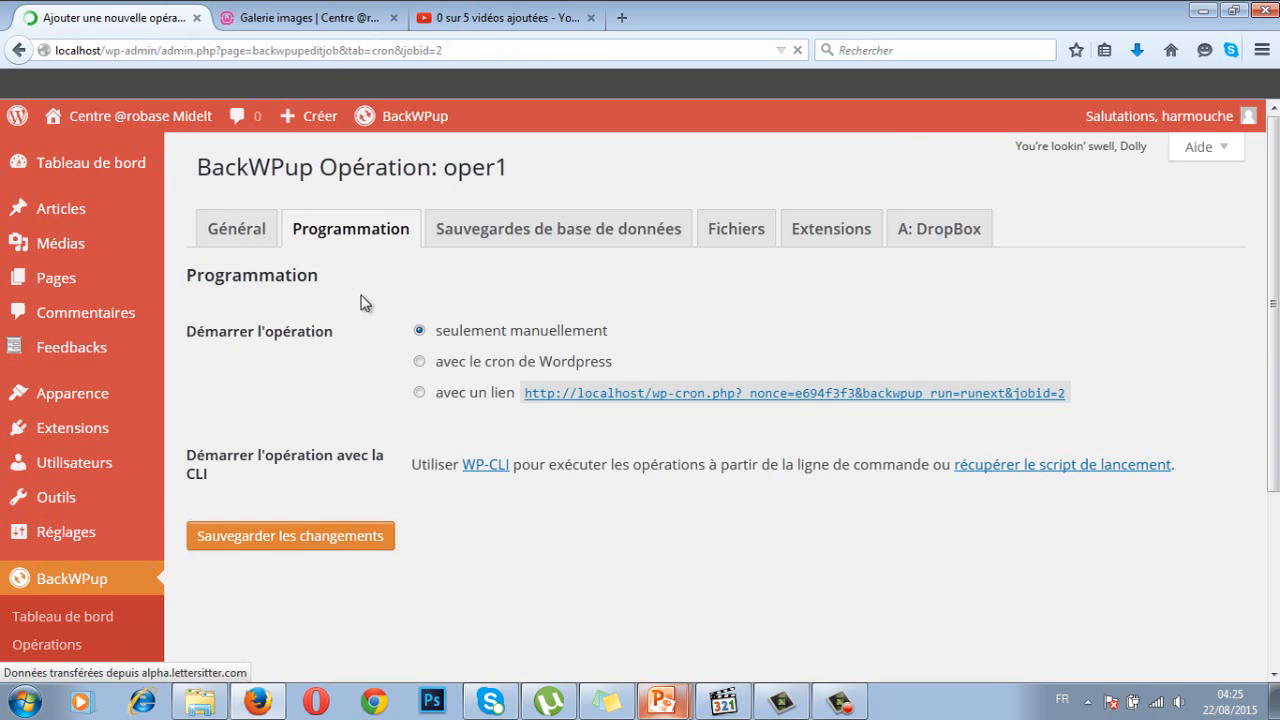
click(482, 234)
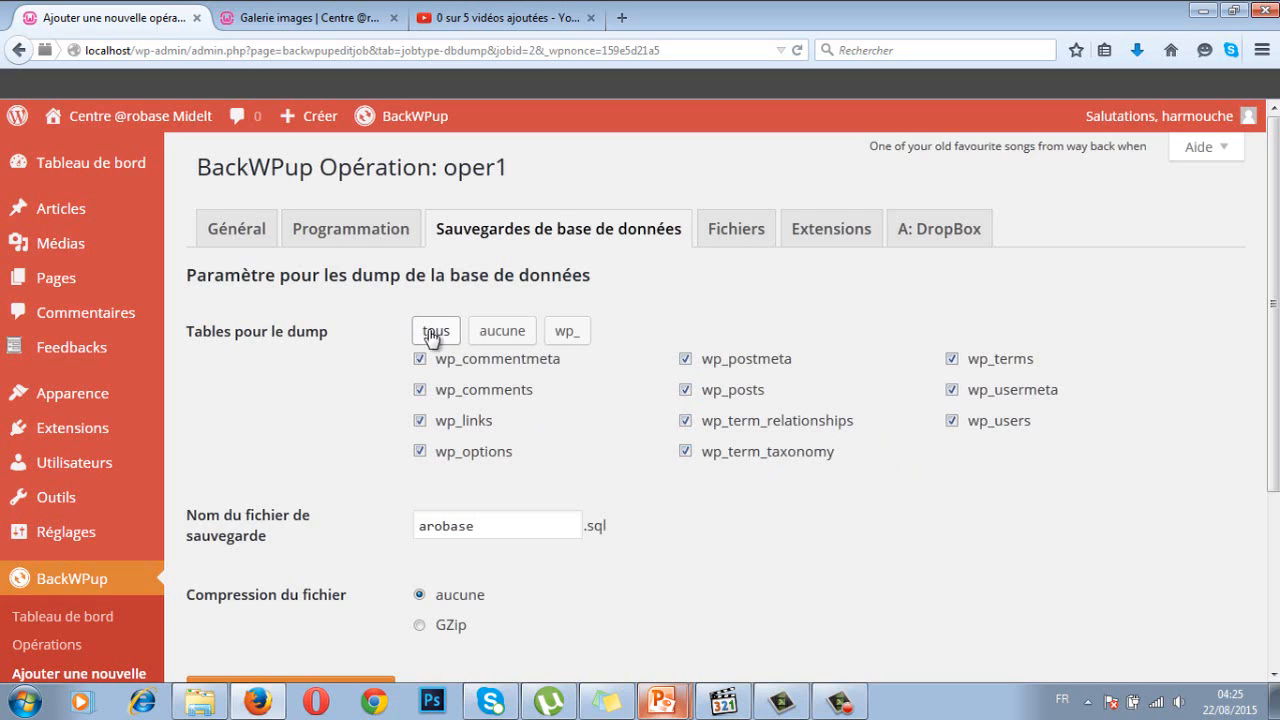
scroll(1268, 300, down, 2)
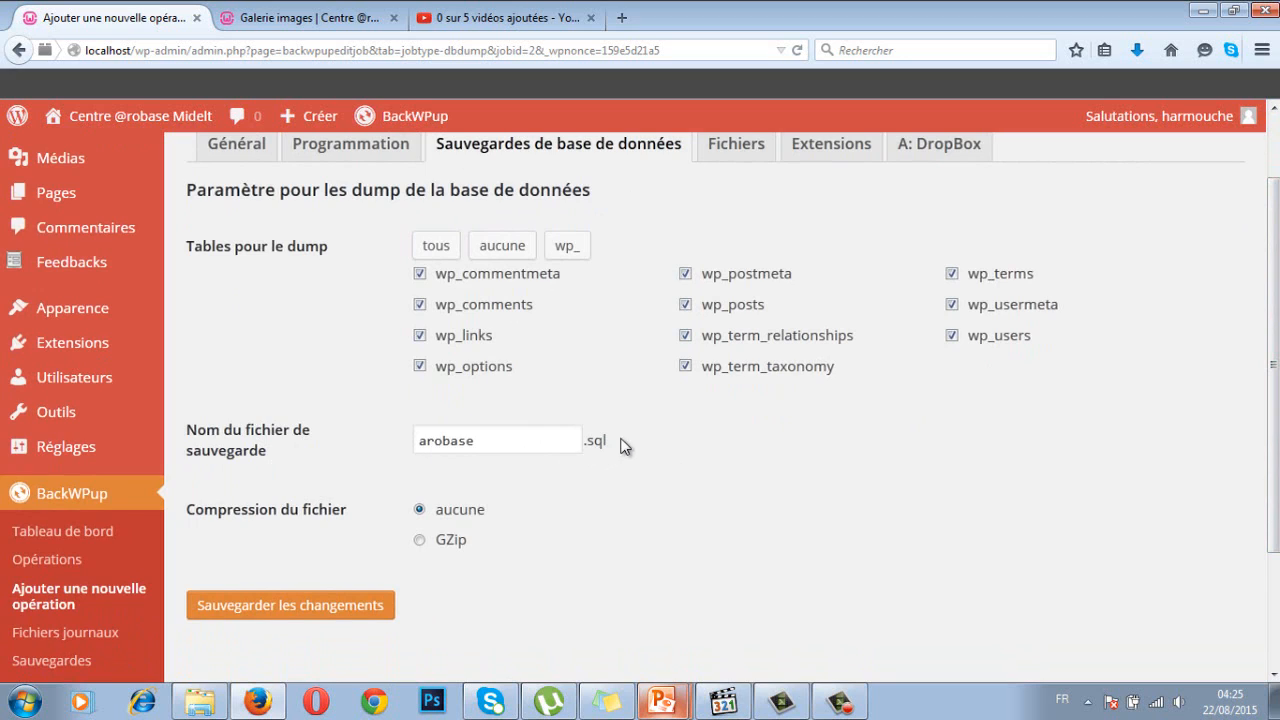
click(322, 608)
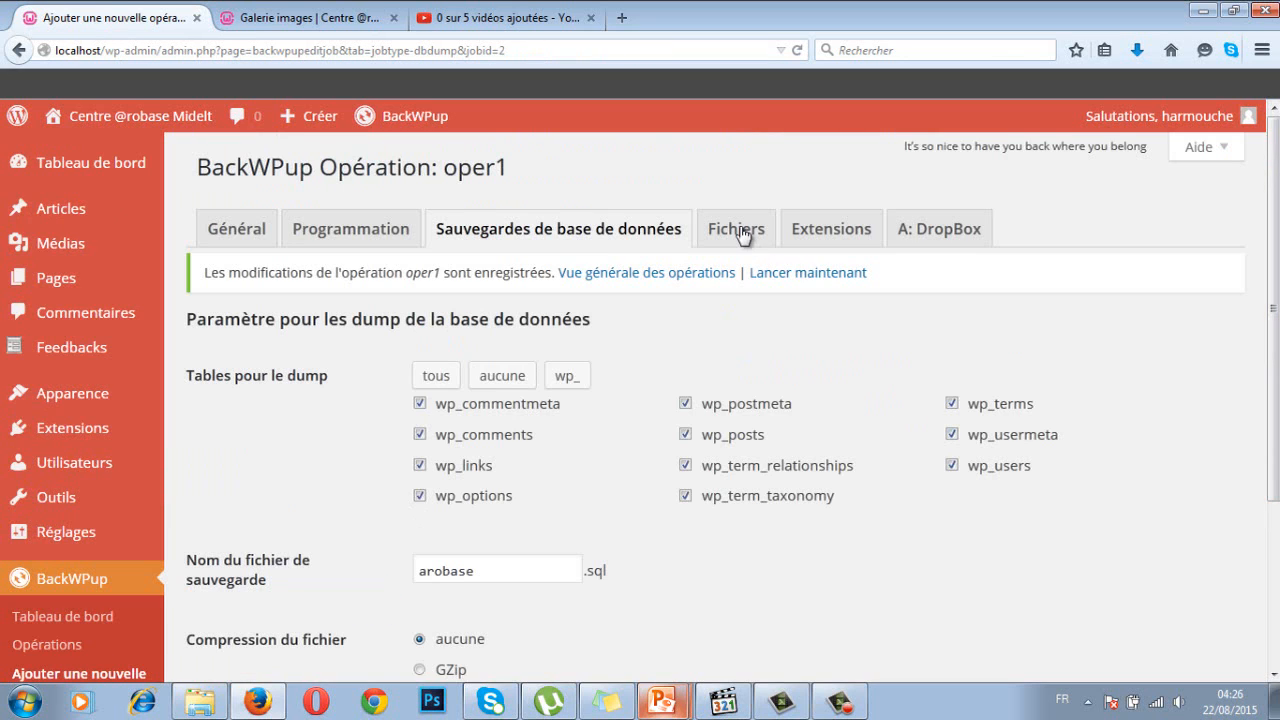
Review the site directories, exclusions and special files to back up for oper1, and save the file backup settings
click(745, 232)
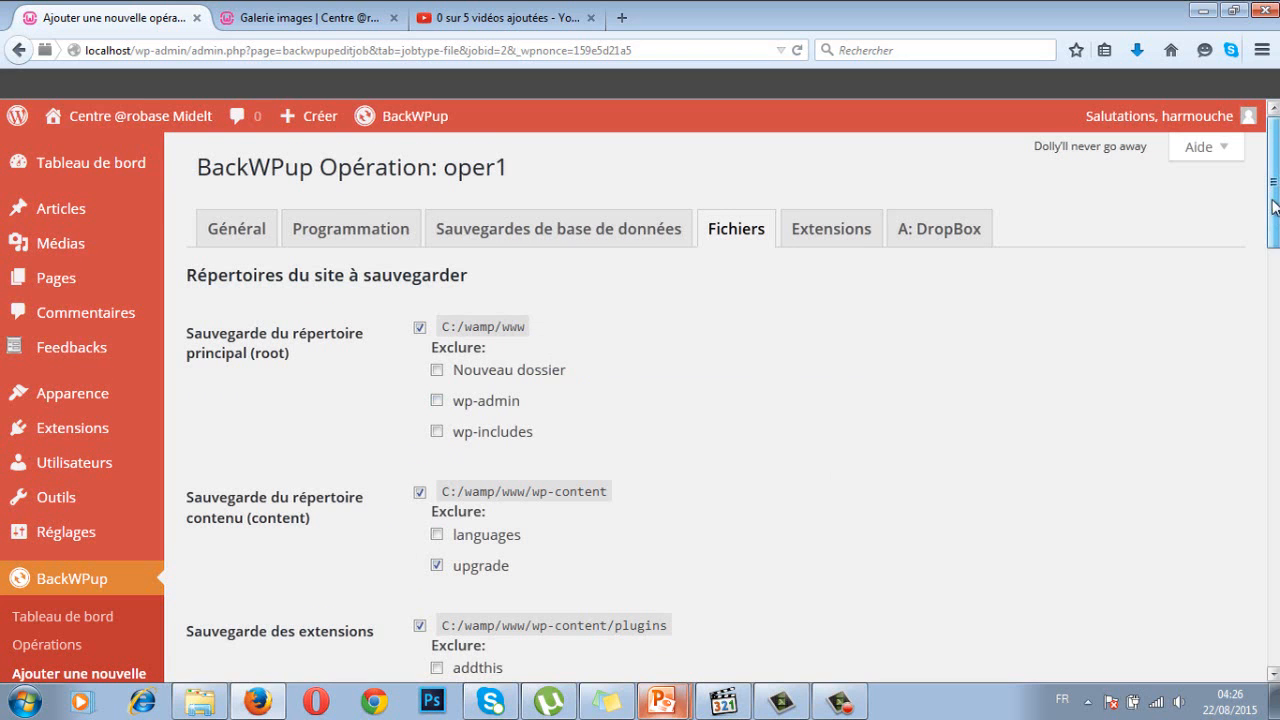
scroll(1273, 202, down, 5)
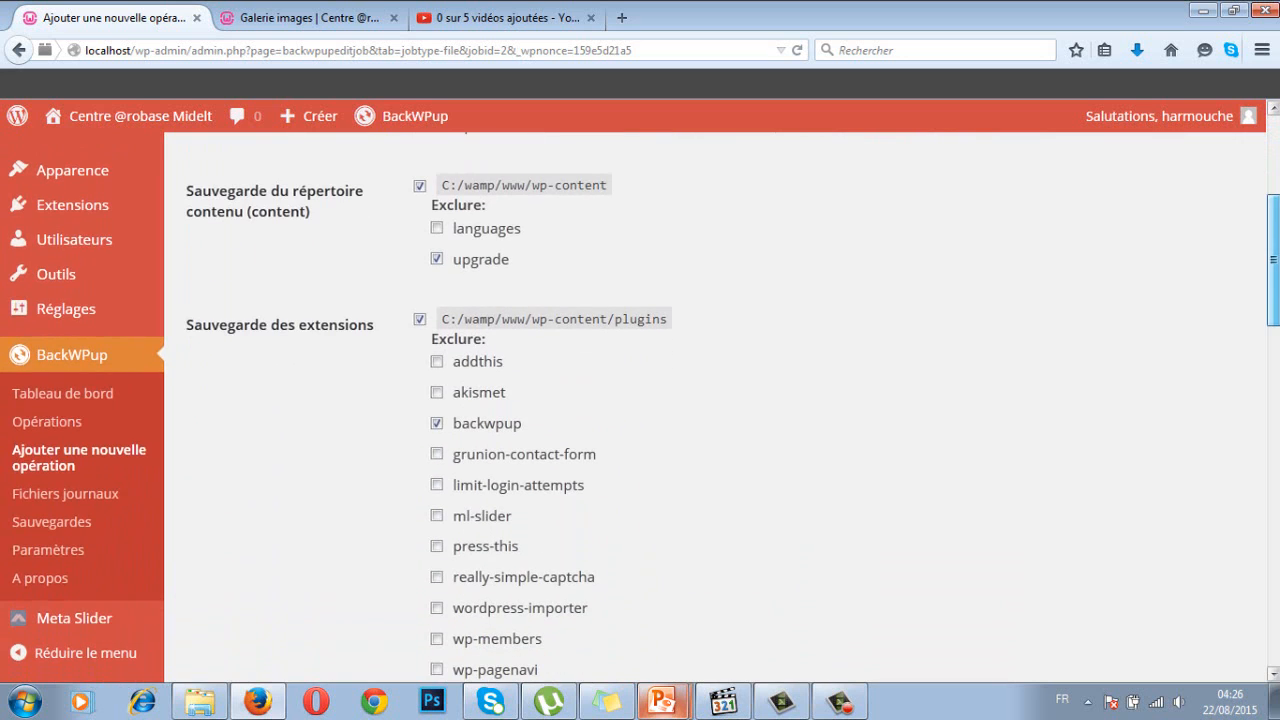
scroll(1266, 326, down, 6)
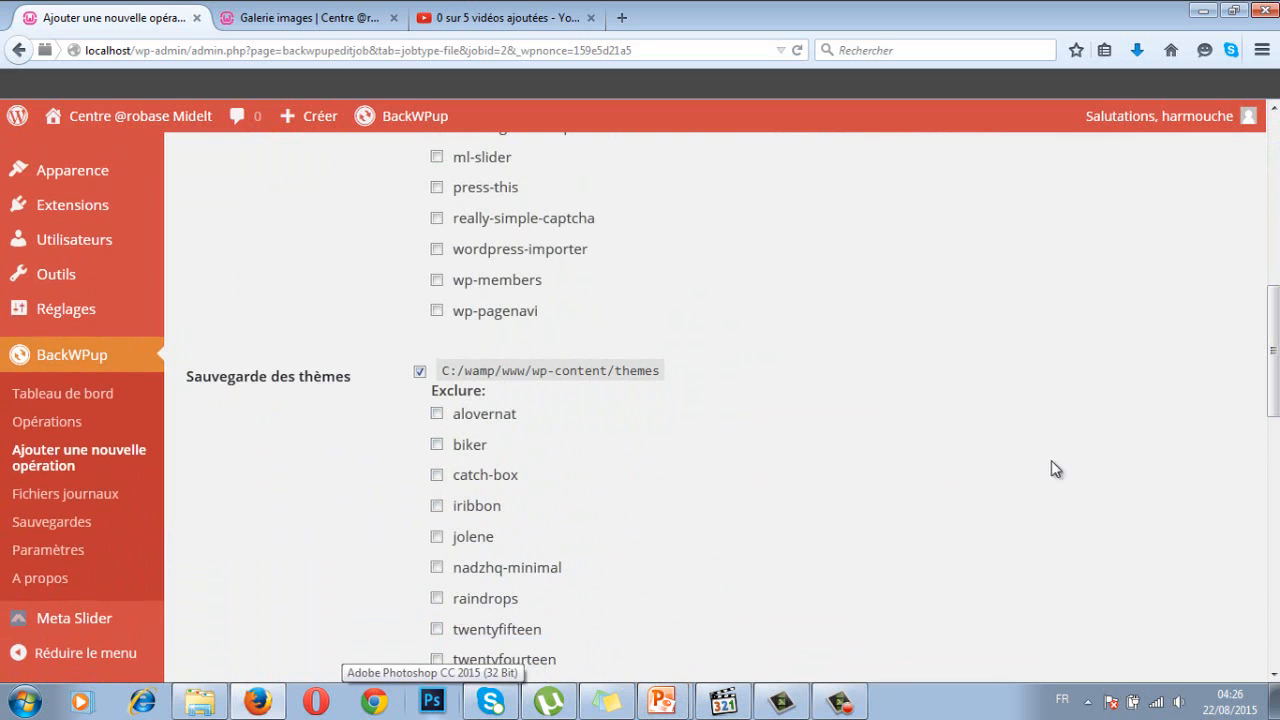
scroll(852, 512, down, 8)
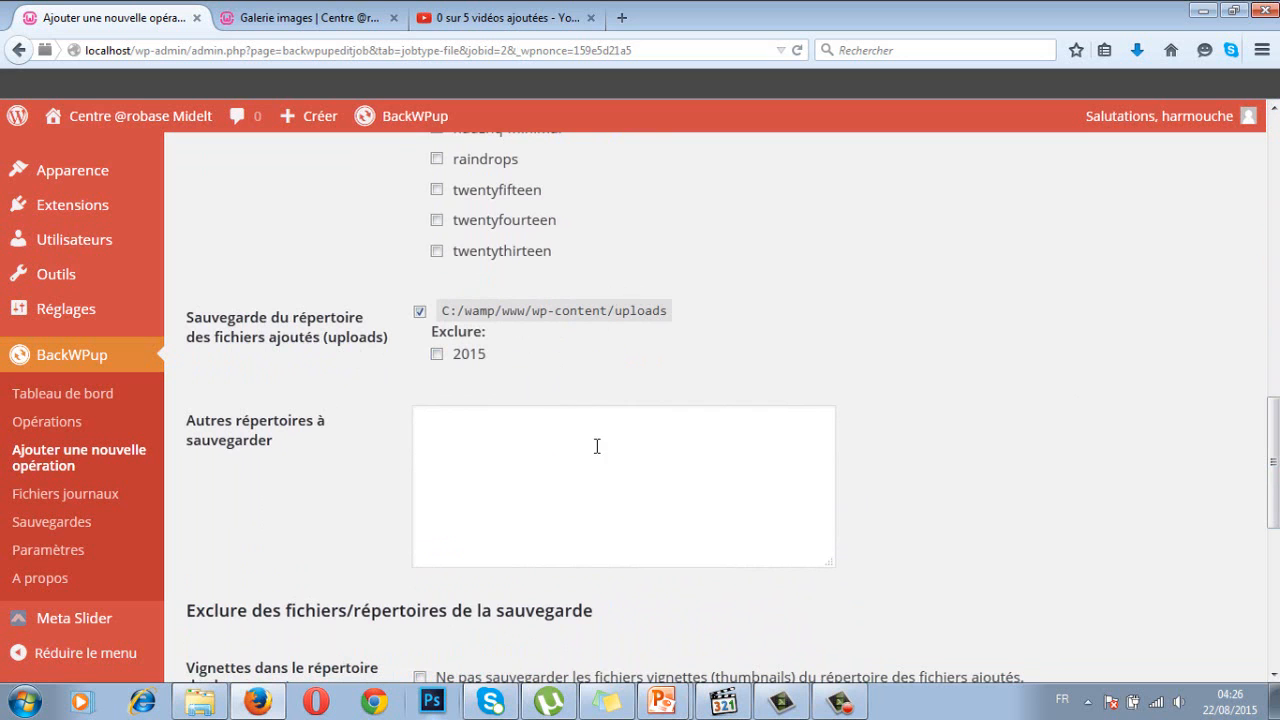
drag(1277, 432, 1276, 559)
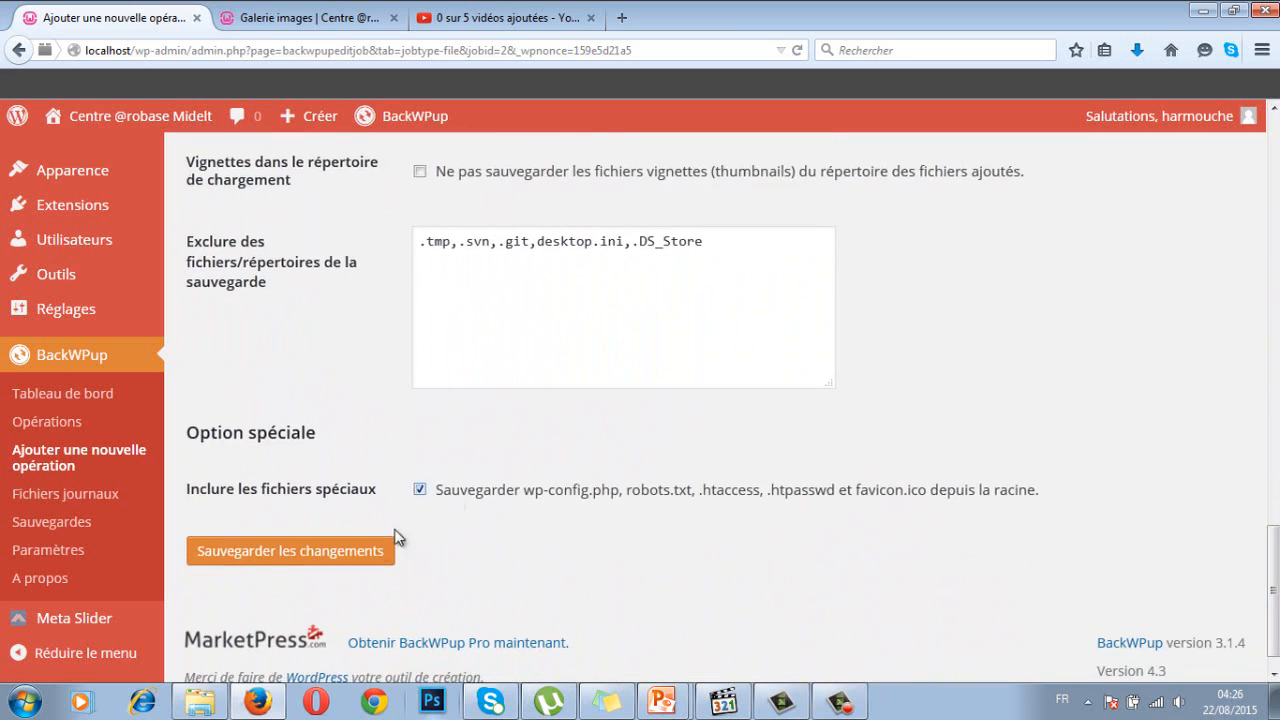
click(338, 541)
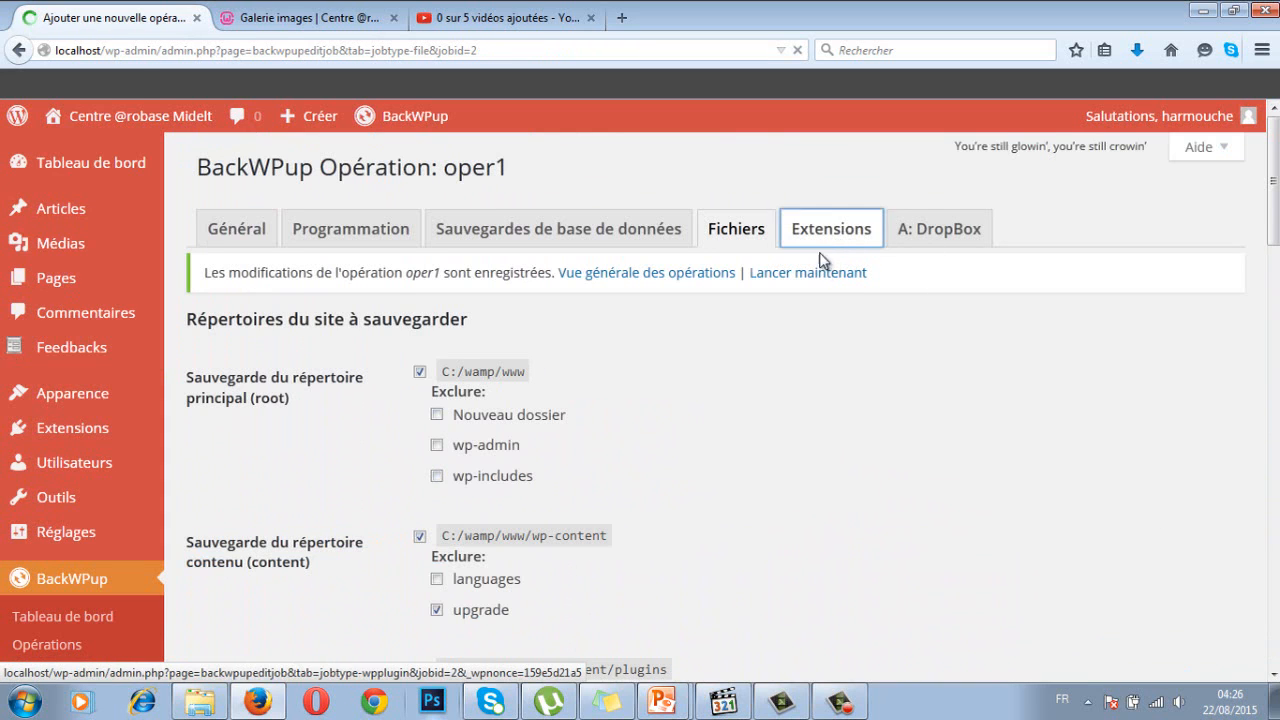
Examine the extension list and Dropbox settings of oper1, including the Dropbox account creation form, and return to the Dropbox settings
click(821, 265)
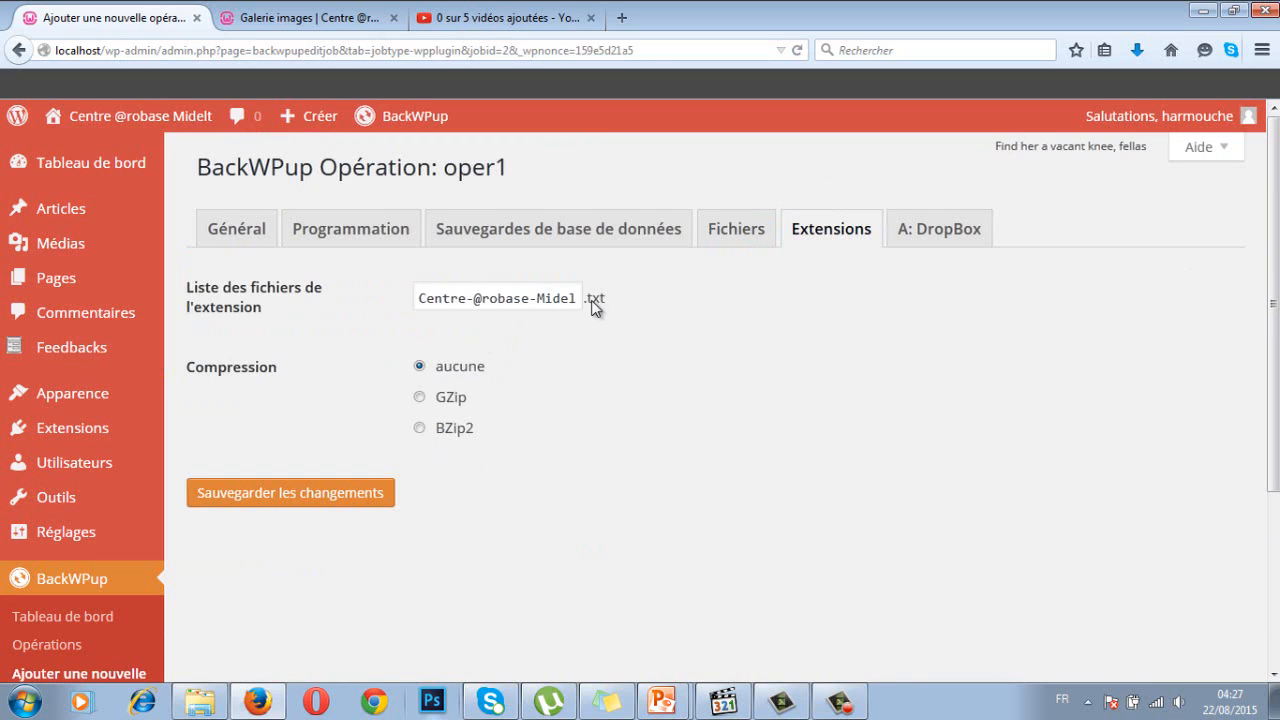
click(960, 229)
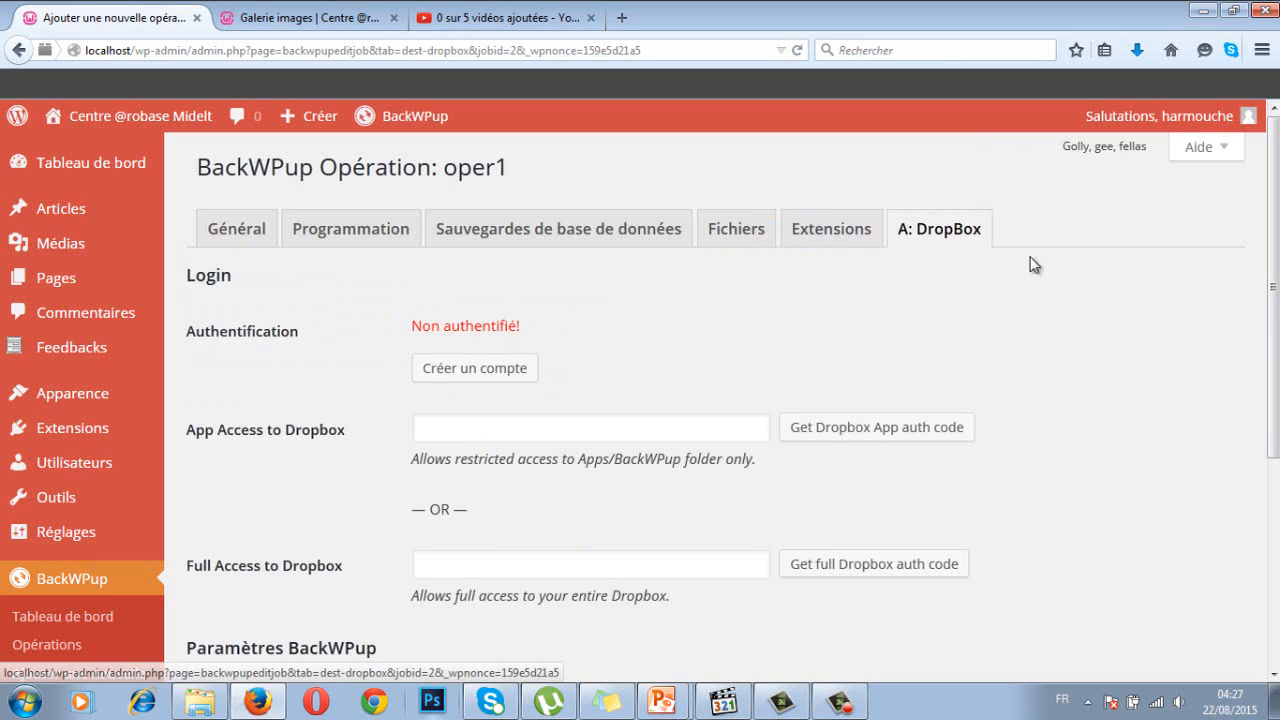
click(486, 370)
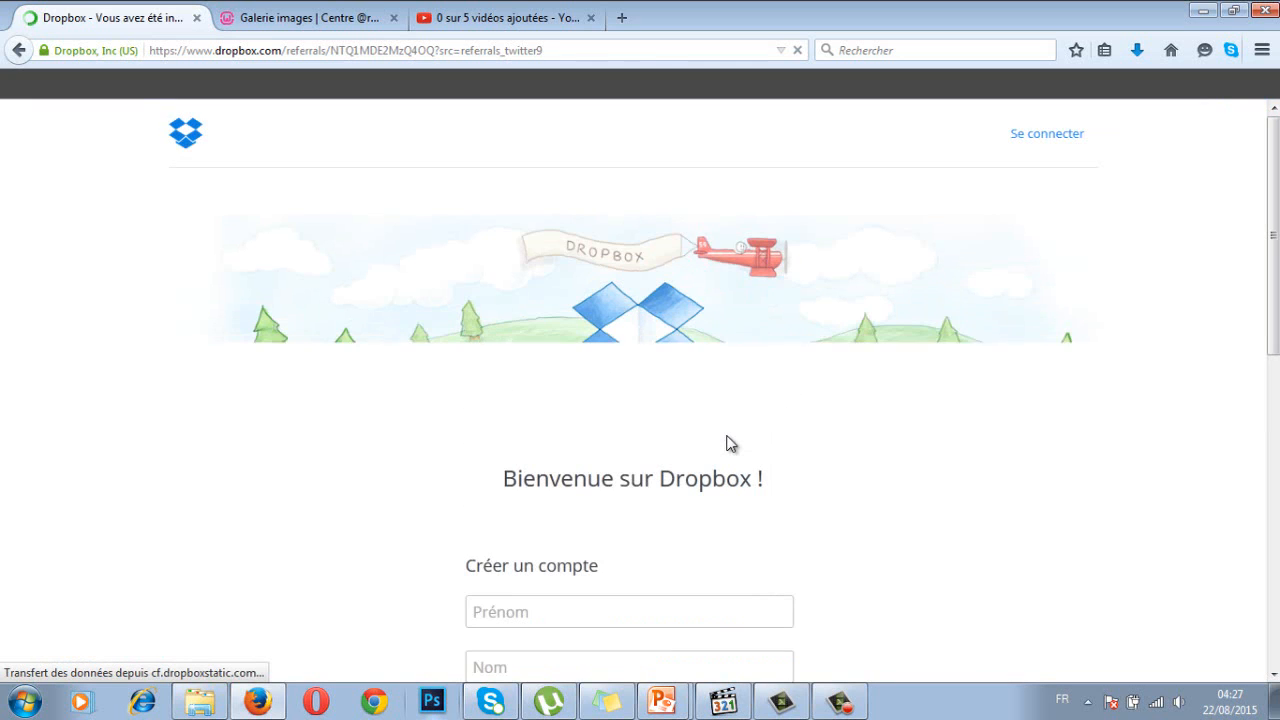
scroll(695, 535, down, 2)
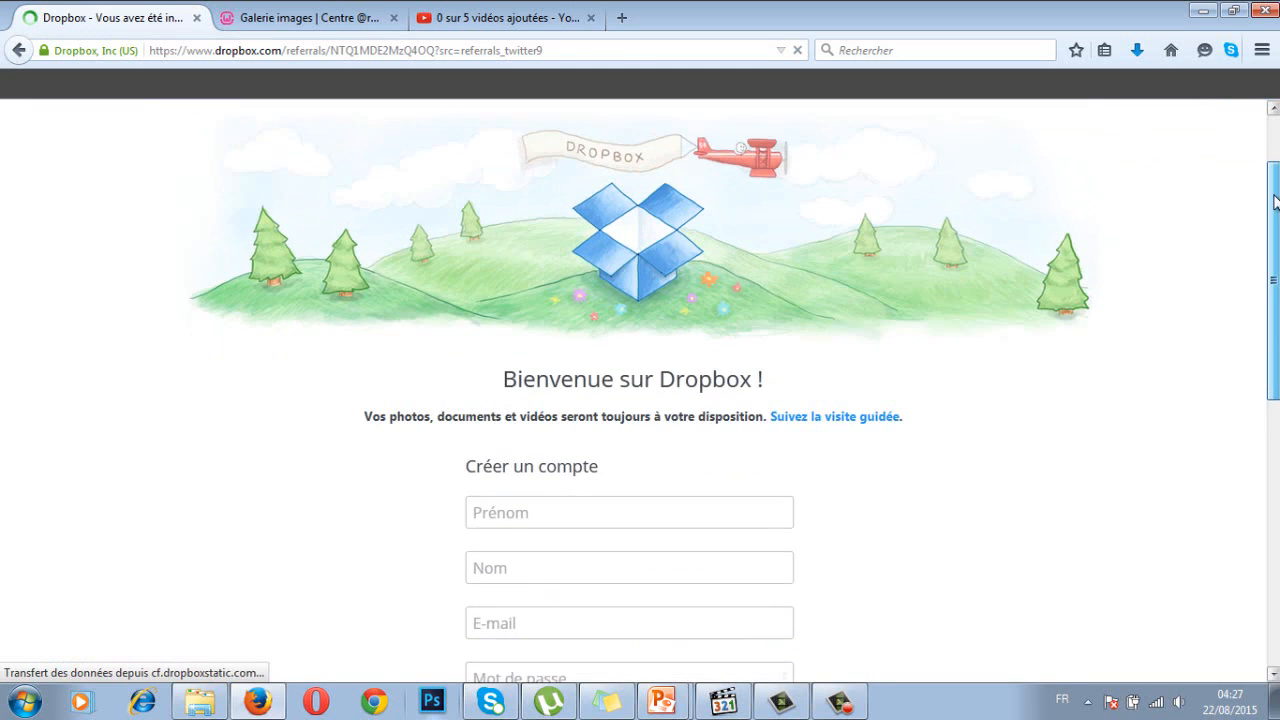
click(587, 509)
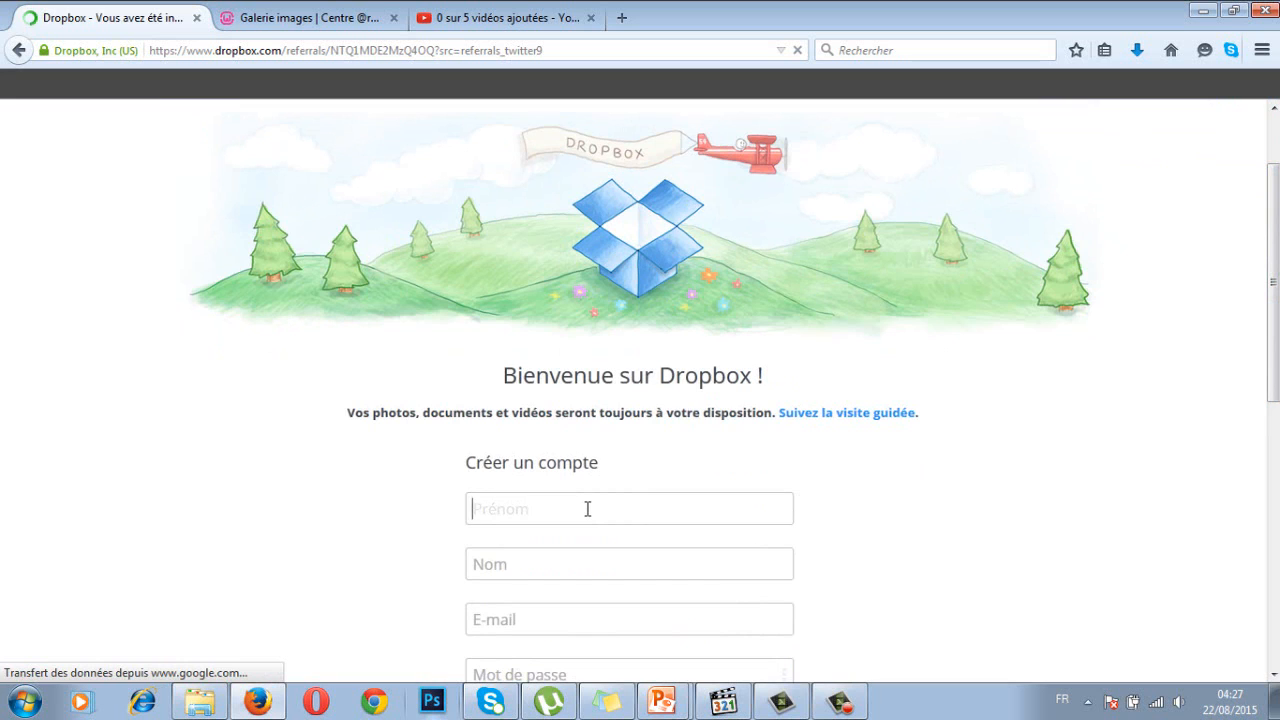
click(18, 50)
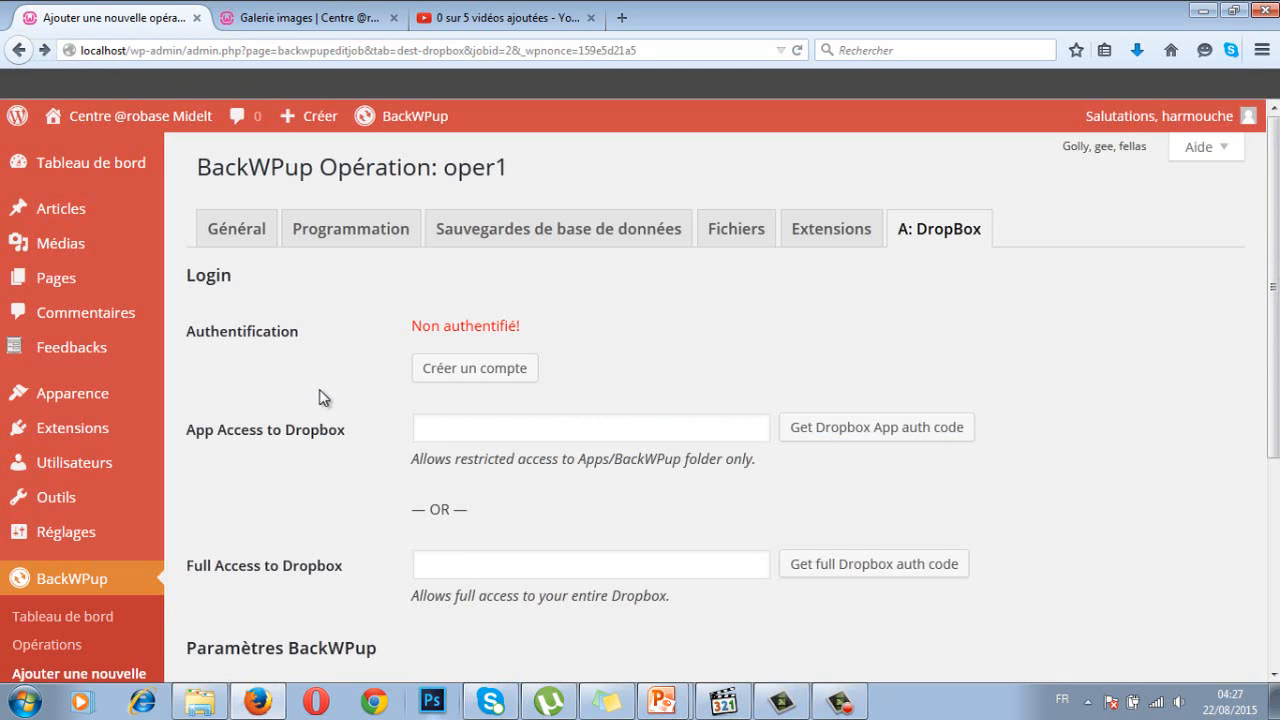
Switch to the PowerPoint slide show
key(alt+Tab)
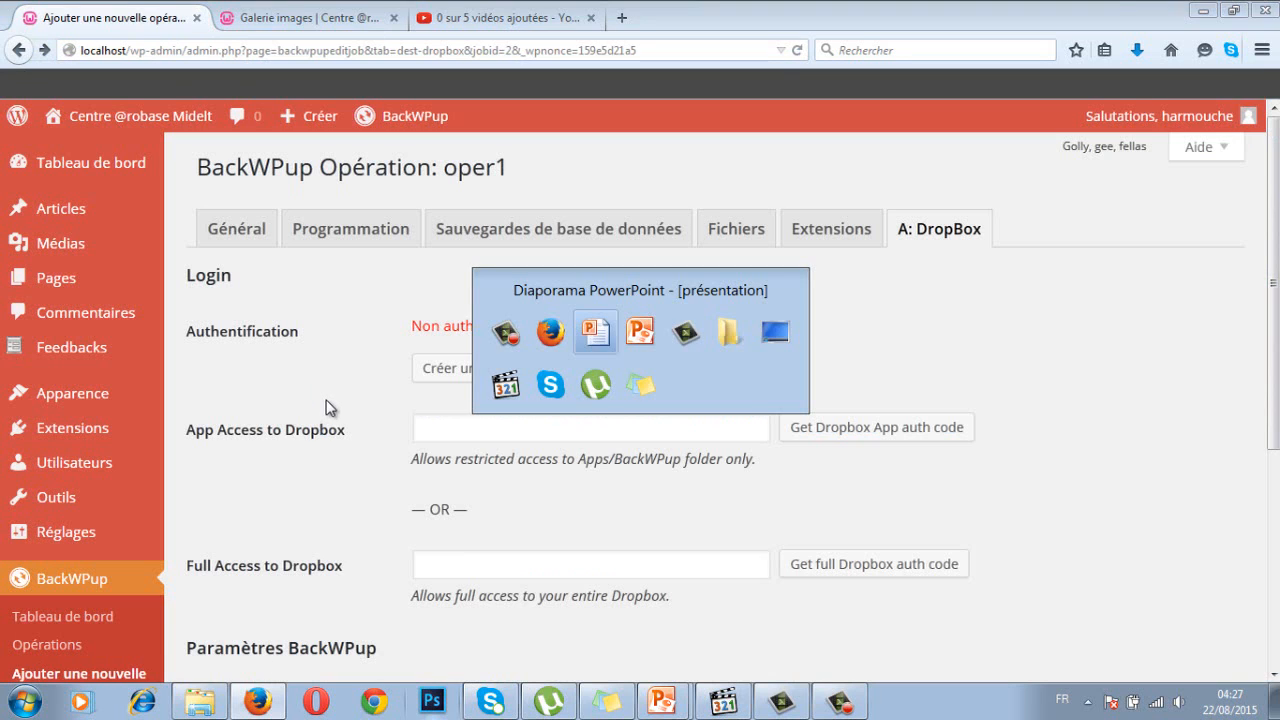